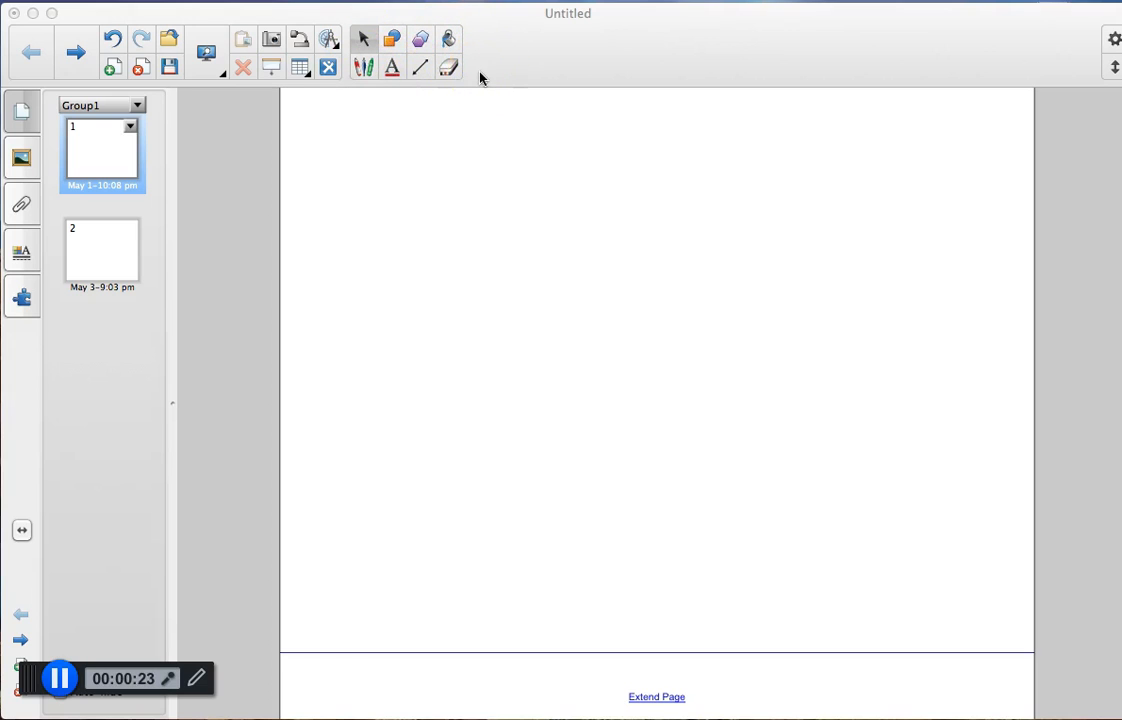
- Draw two similar-sized circles side by side near the top of the page and a tall isosceles triangle below them
click(367, 39)
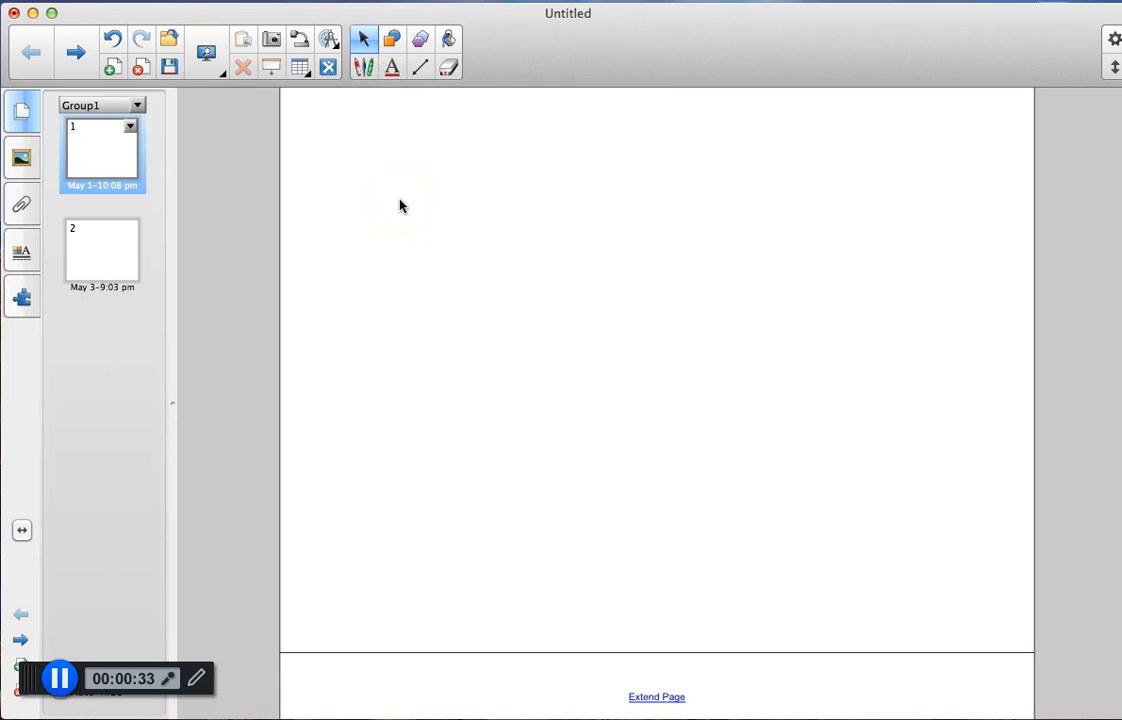
click(394, 44)
click(390, 44)
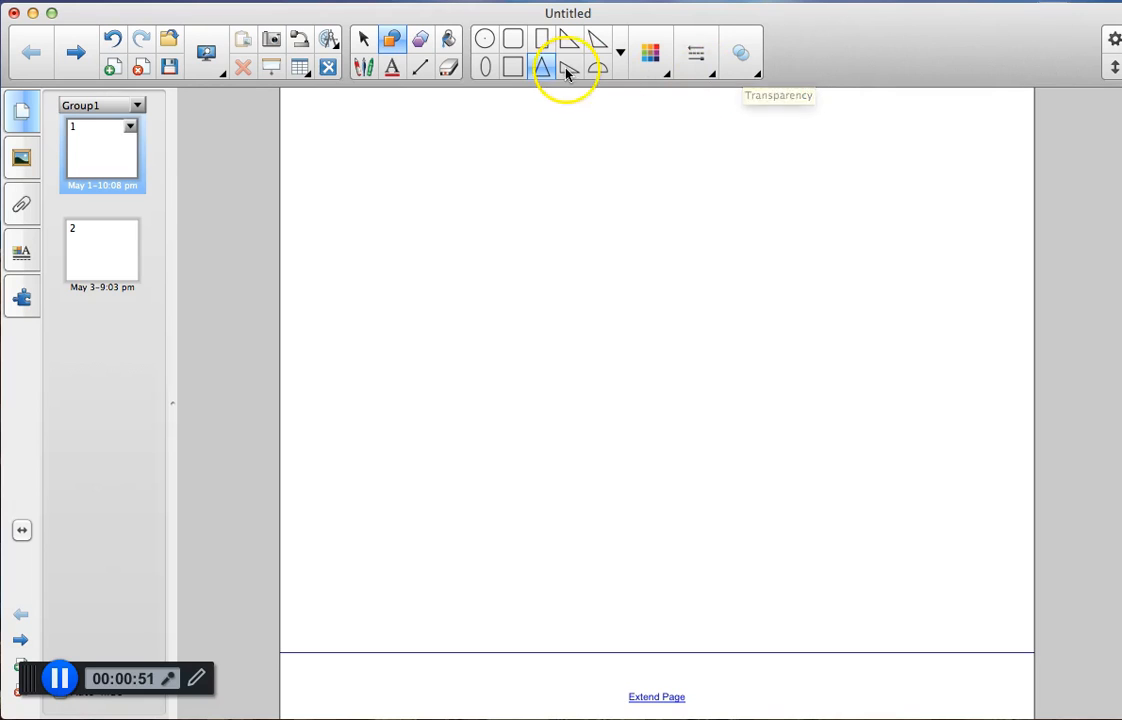
click(488, 39)
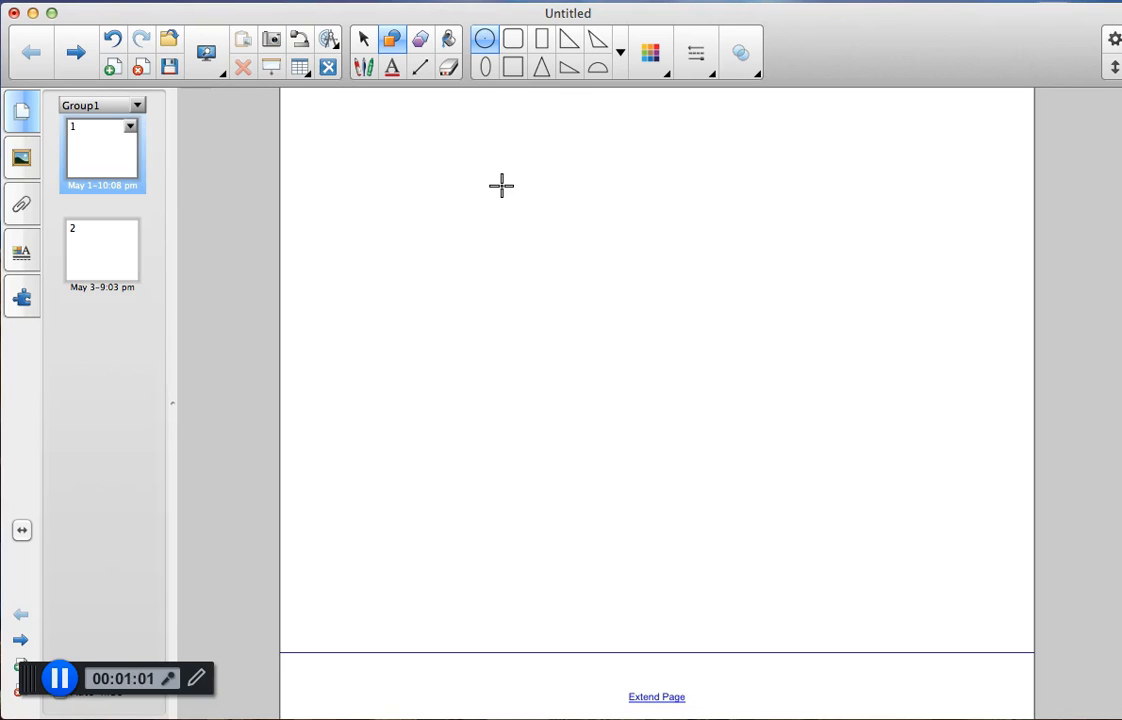
drag(487, 181, 524, 229)
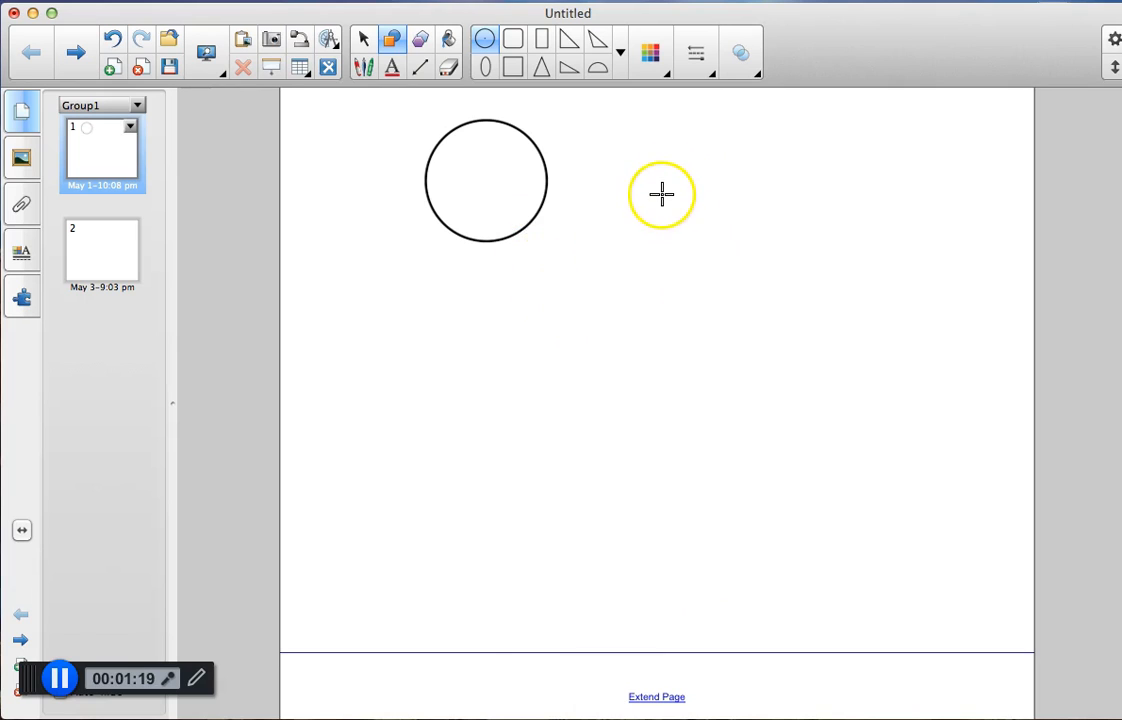
drag(661, 194, 705, 228)
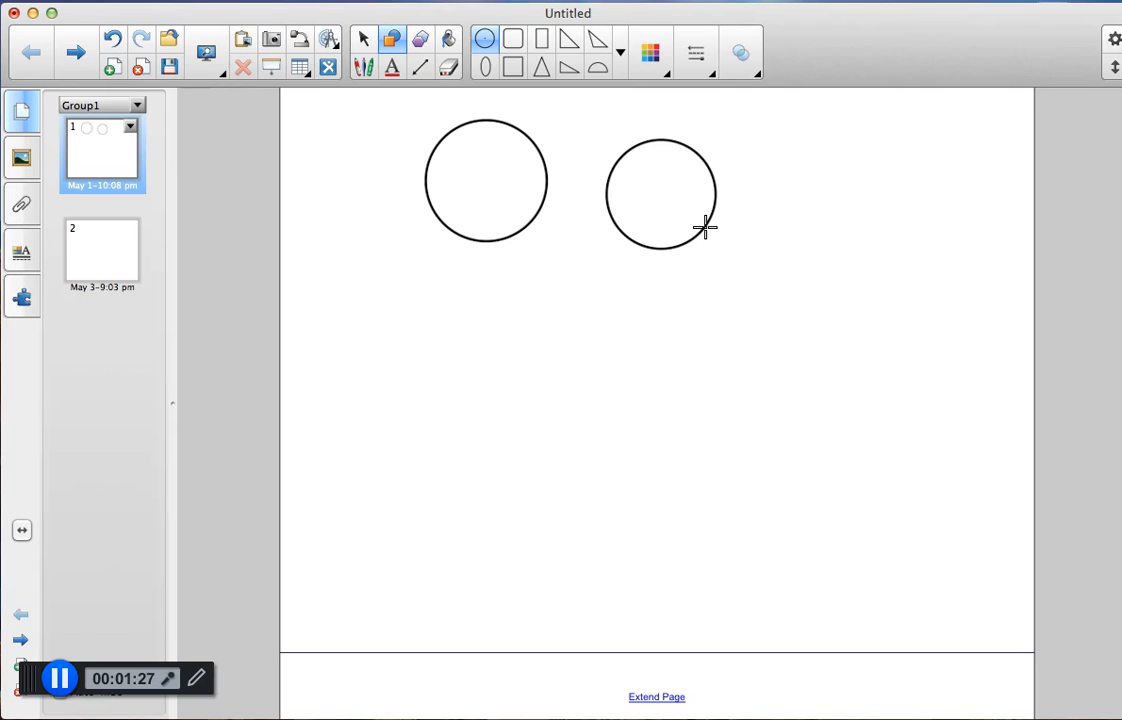
click(546, 70)
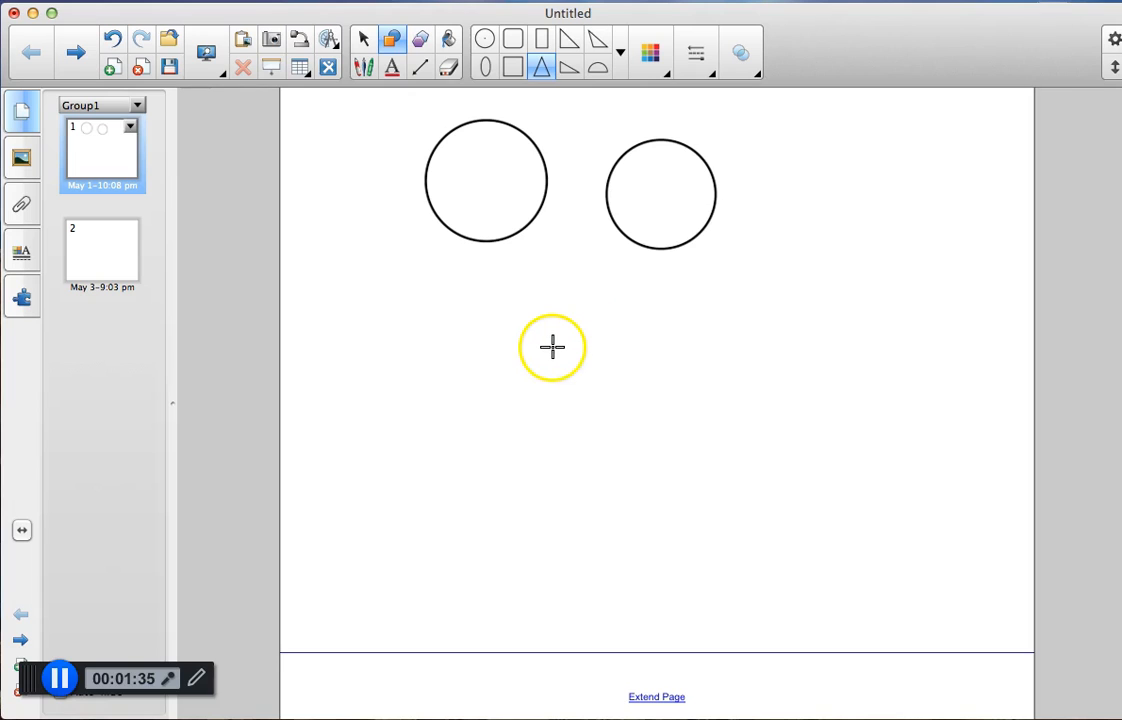
drag(552, 347, 666, 528)
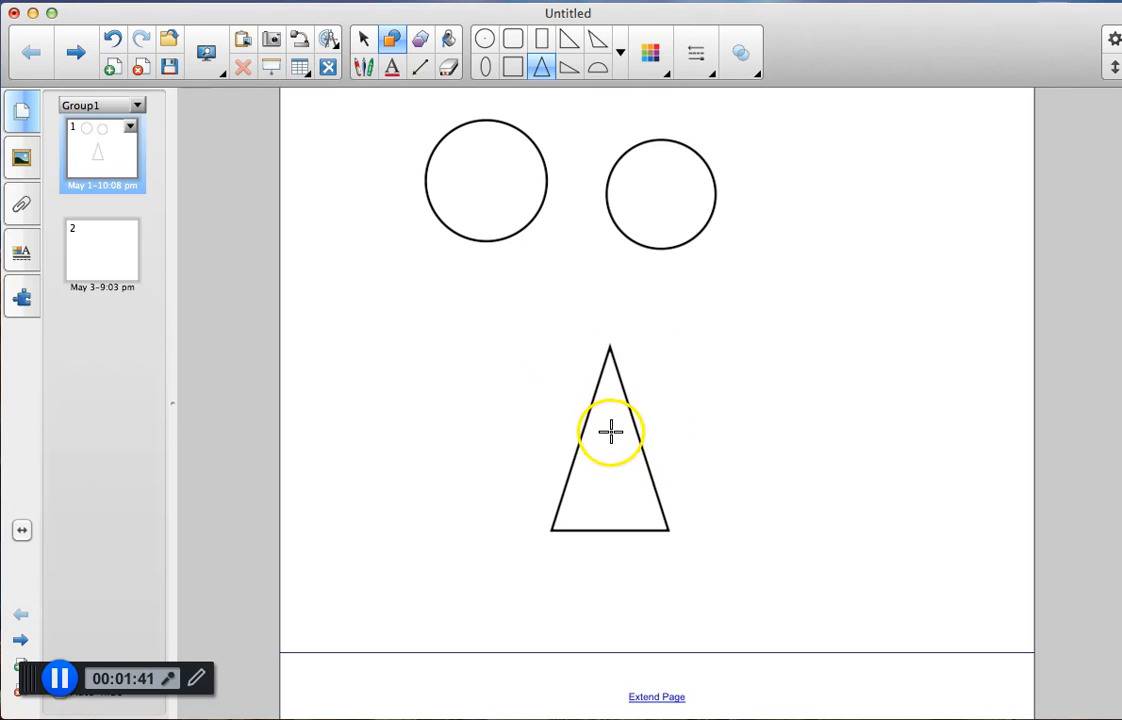
- Set the first circle's fill and line colors to purple and shrink the circle slightly
click(363, 42)
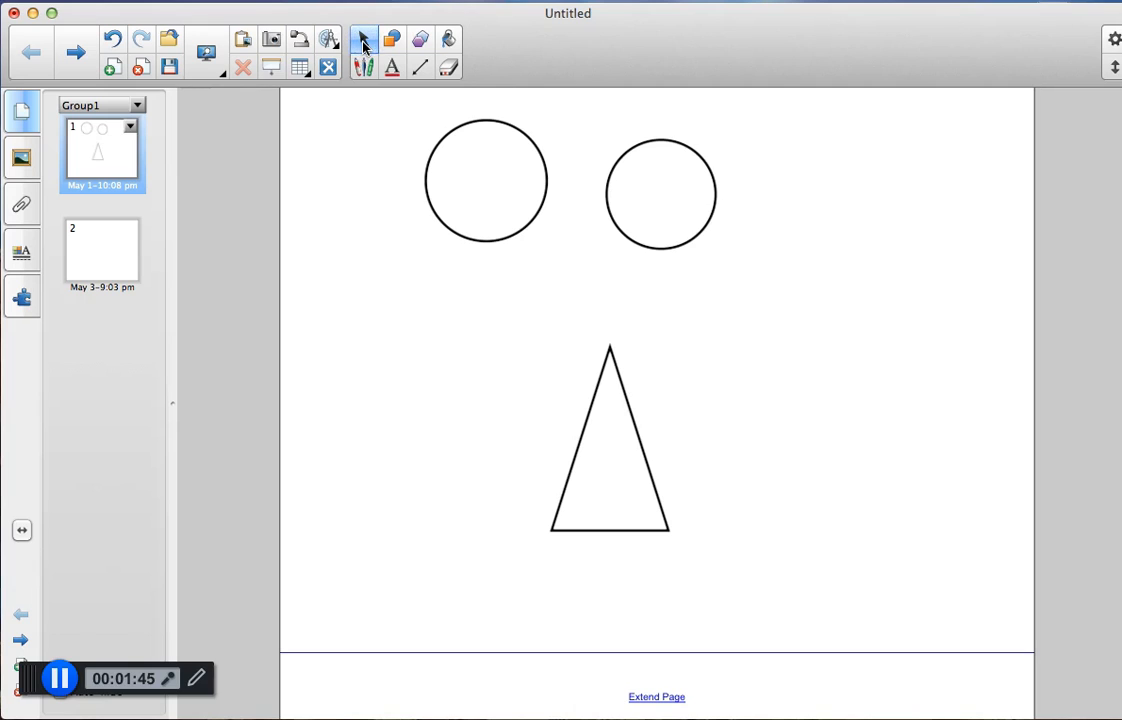
click(544, 187)
click(361, 231)
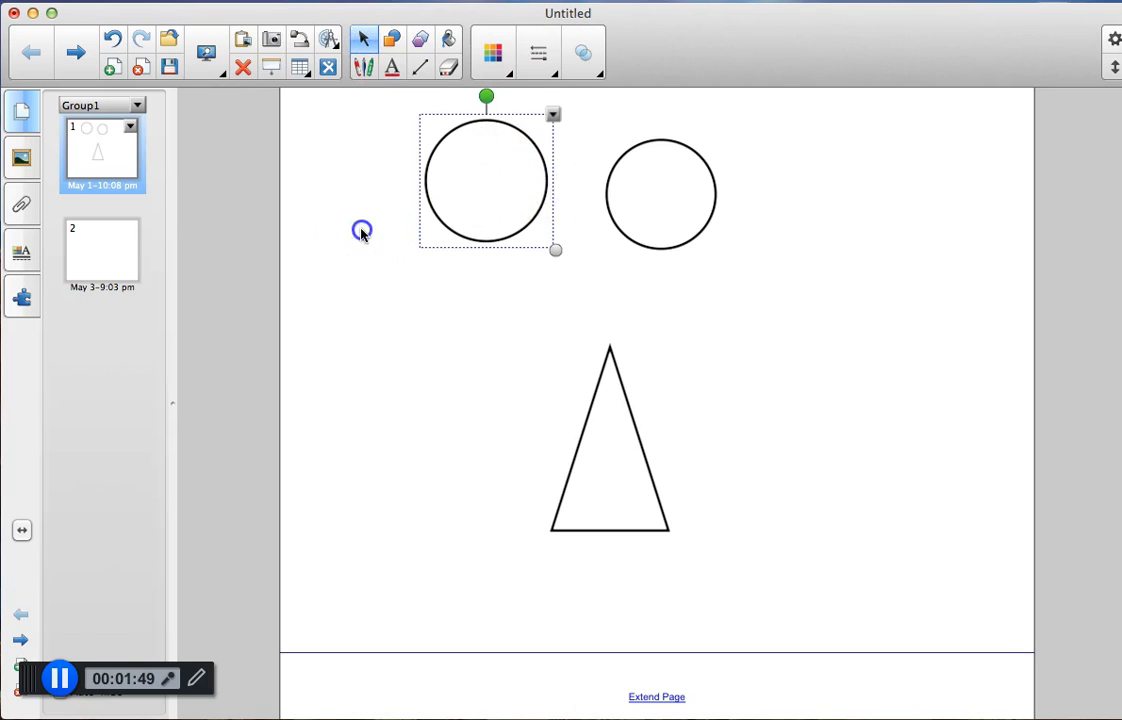
click(436, 147)
click(510, 77)
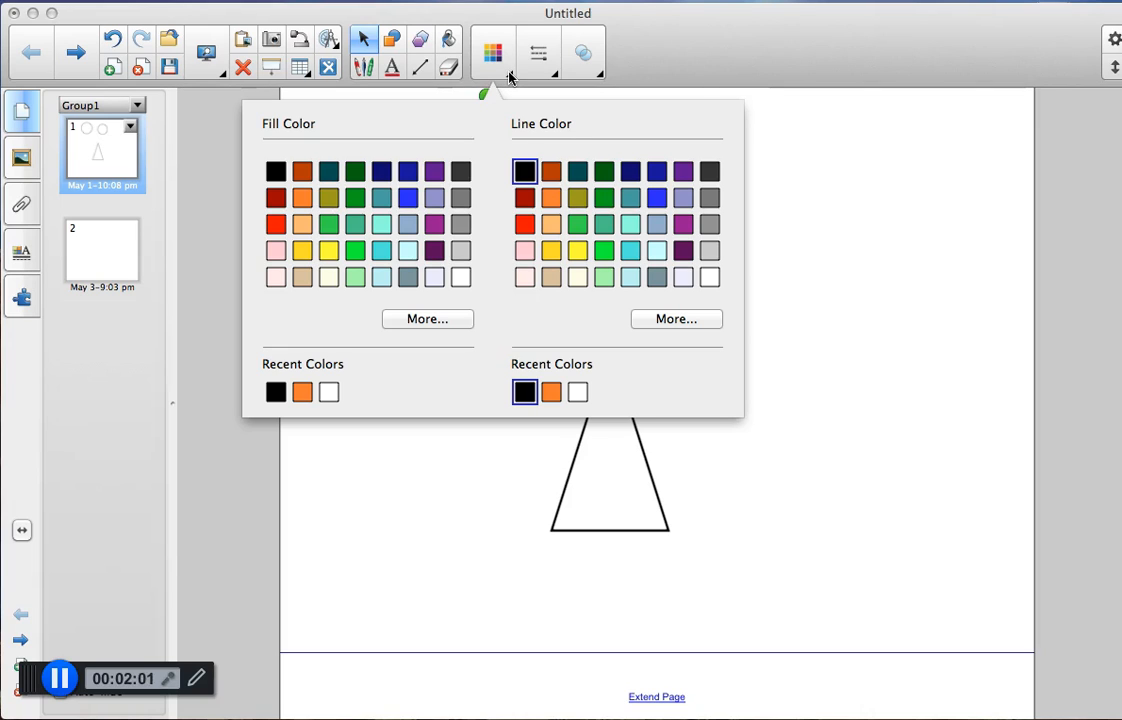
click(436, 225)
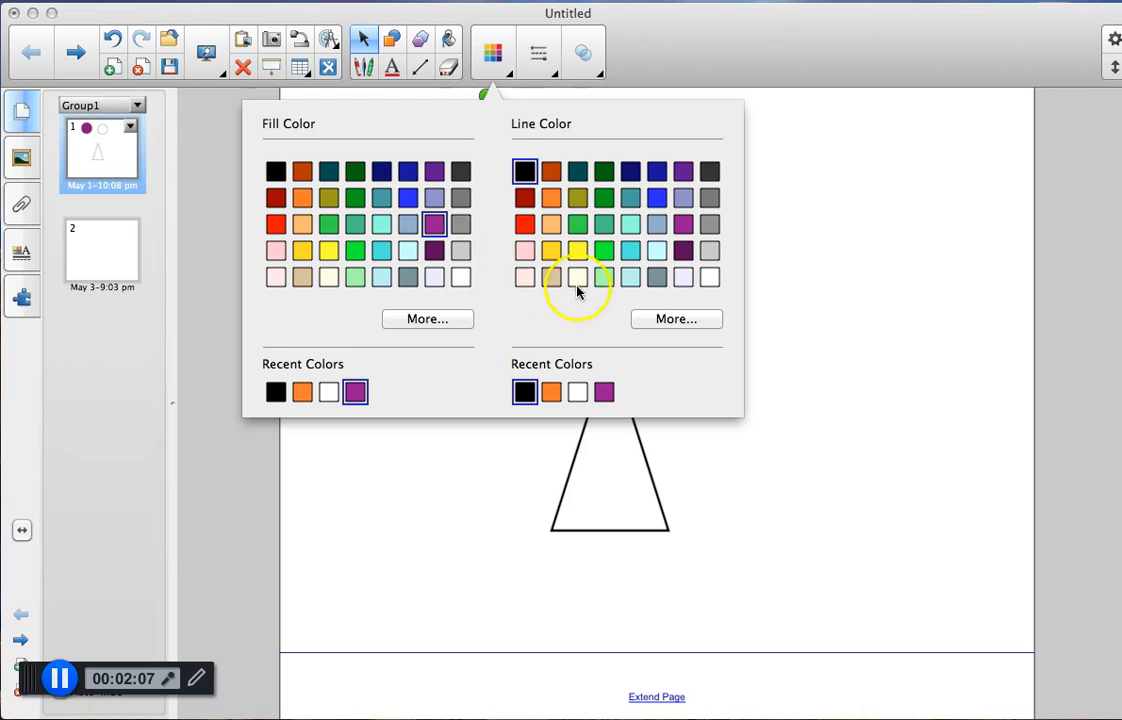
click(685, 226)
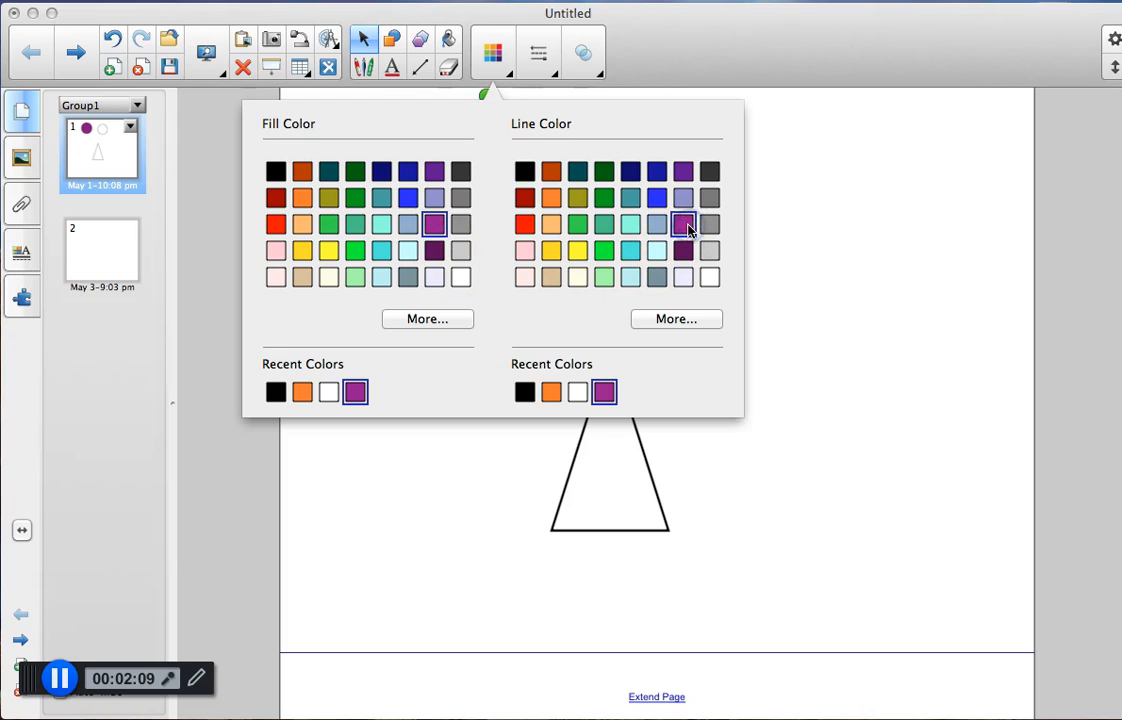
click(797, 280)
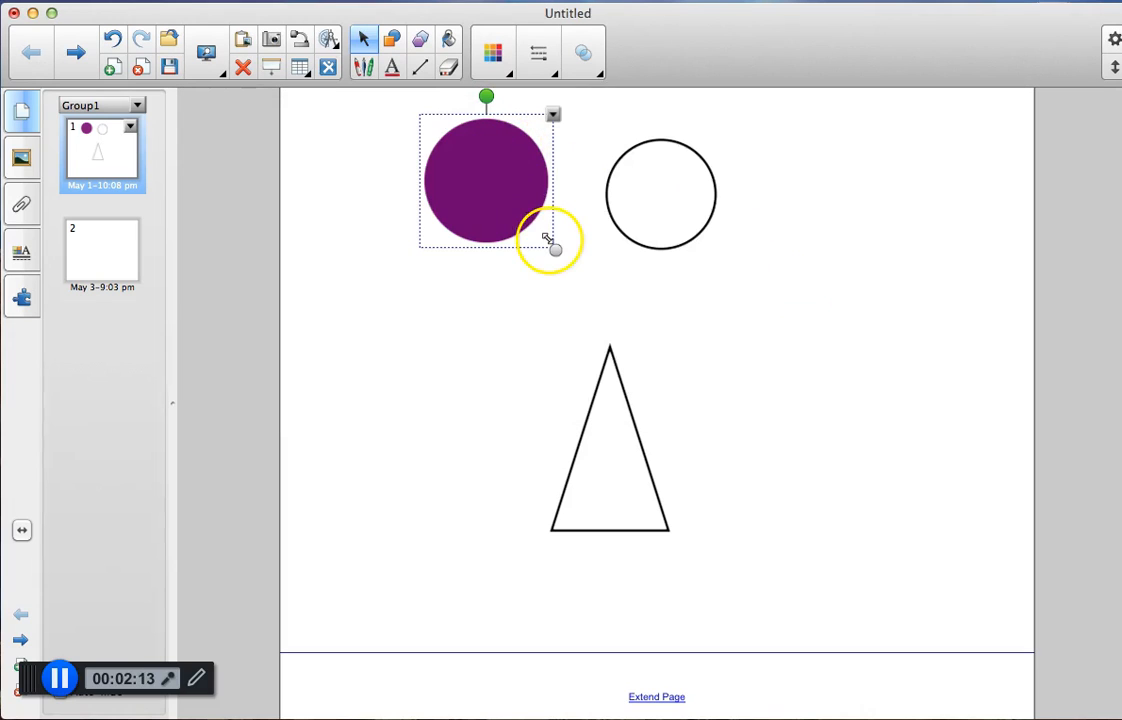
mouse_move(548, 240)
mouse_down()
mouse_move(553, 250)
mouse_move(475, 189)
mouse_move(561, 270)
mouse_move(544, 257)
mouse_up()
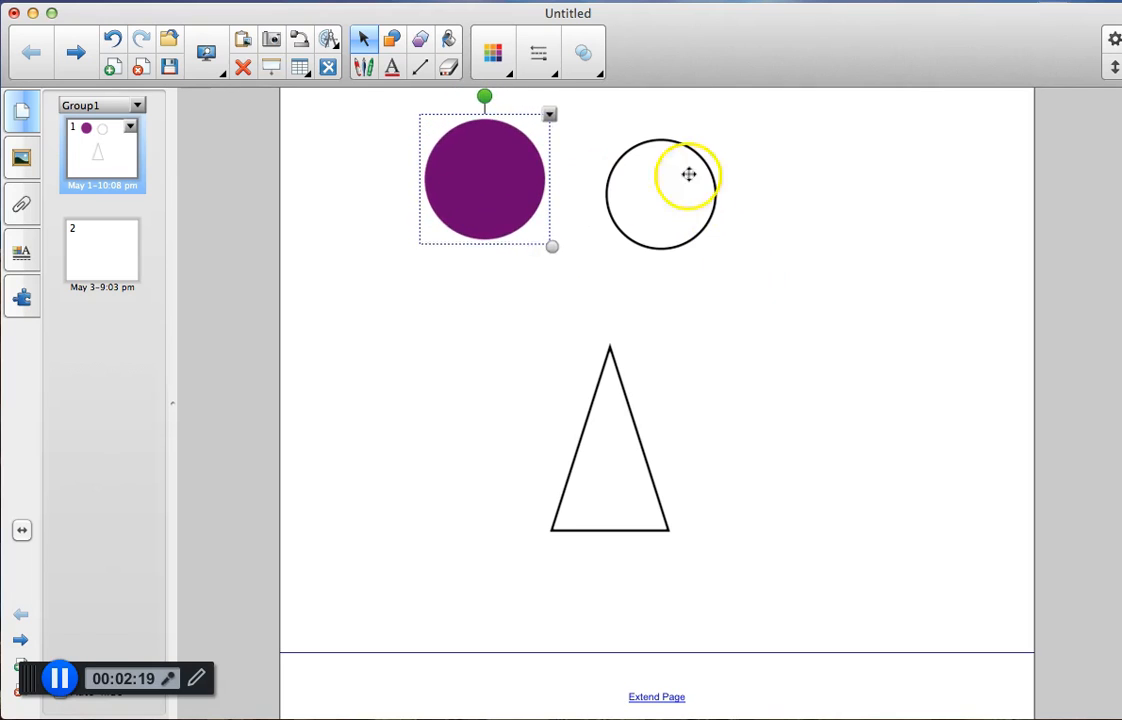
- Give the second circle a dash-dot outline in the third-thinnest line thickness
click(363, 38)
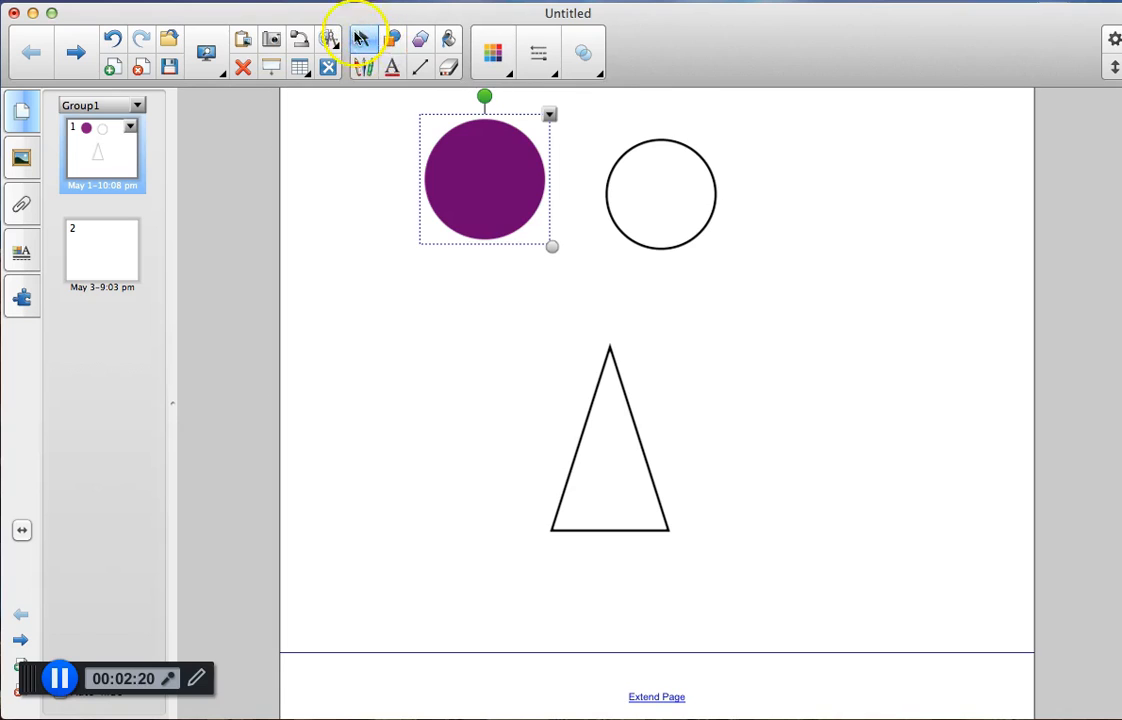
click(649, 145)
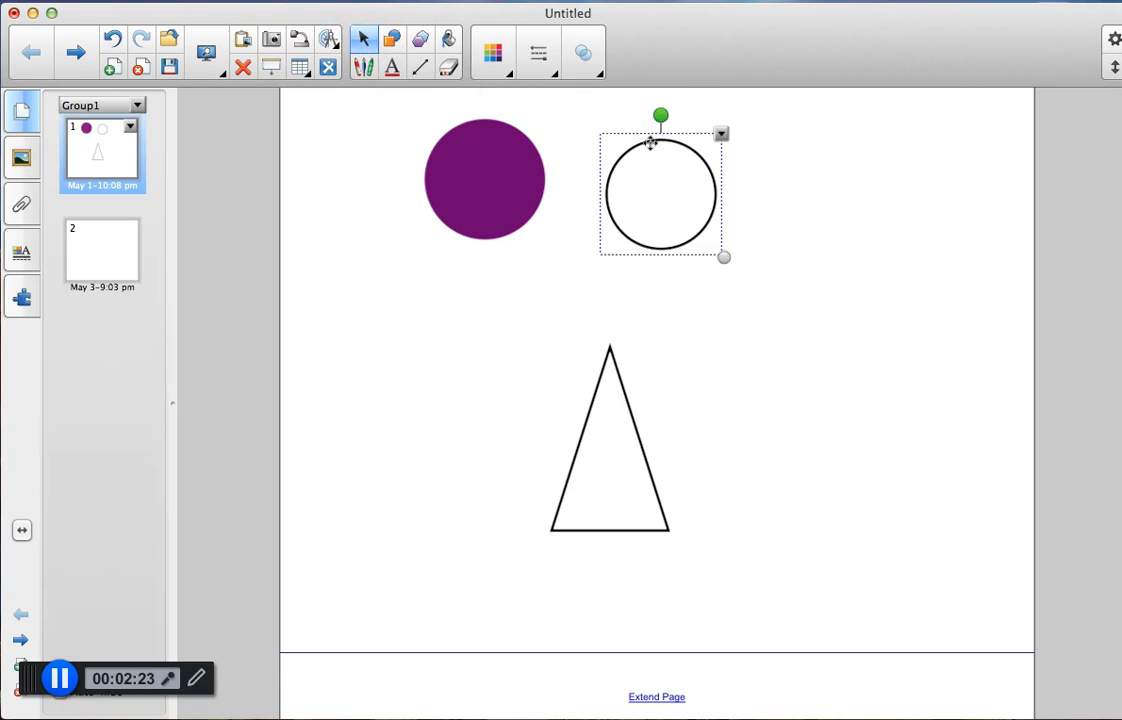
click(549, 77)
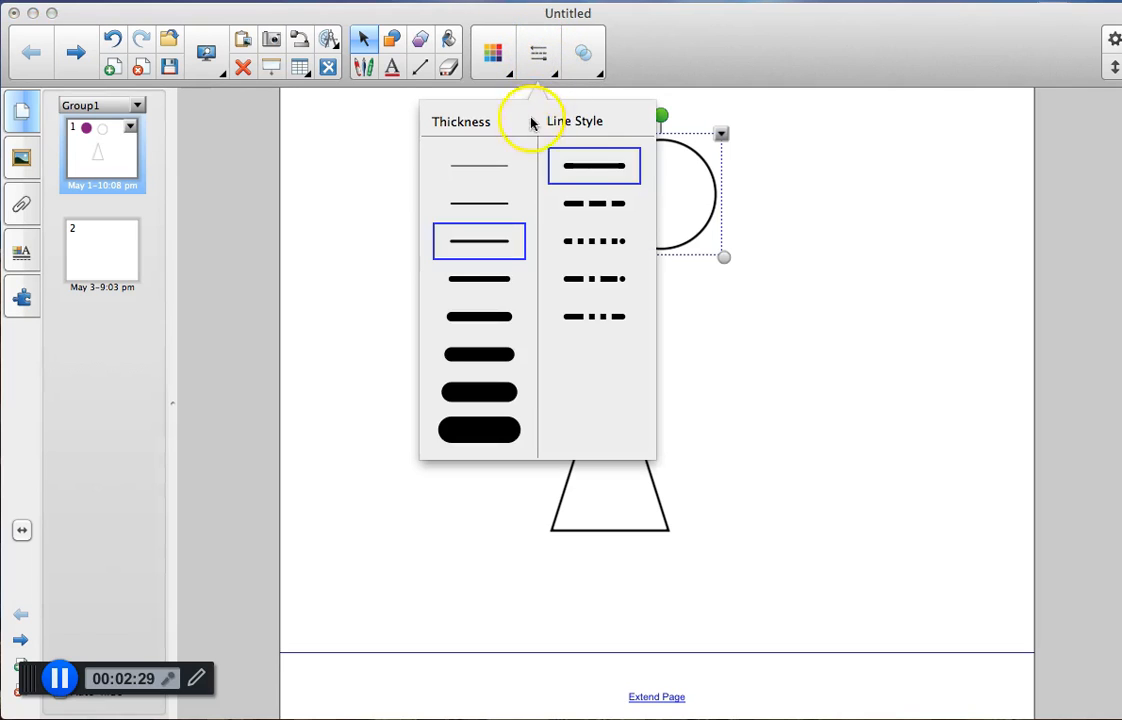
click(480, 396)
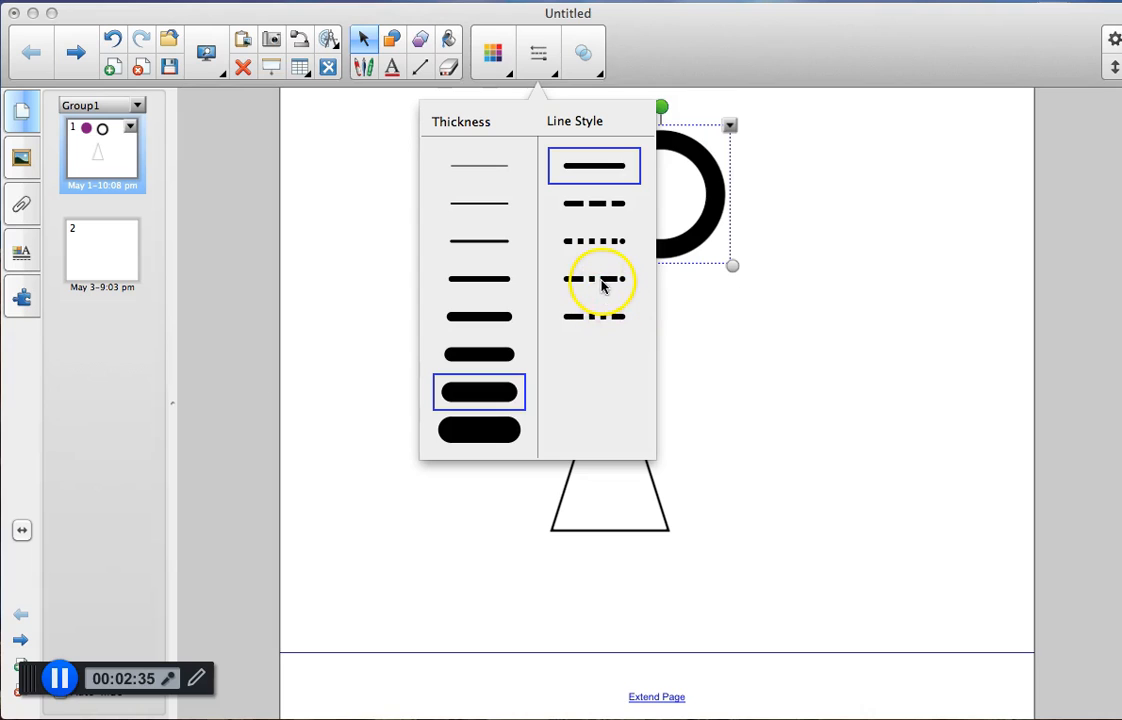
click(601, 285)
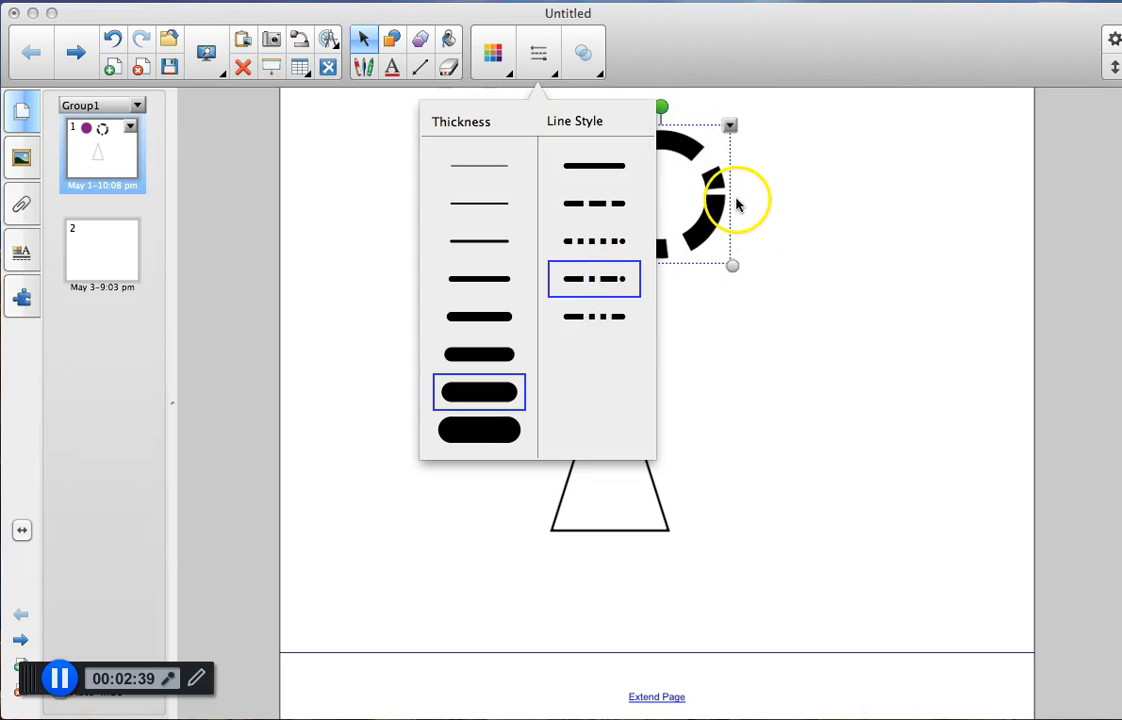
click(498, 205)
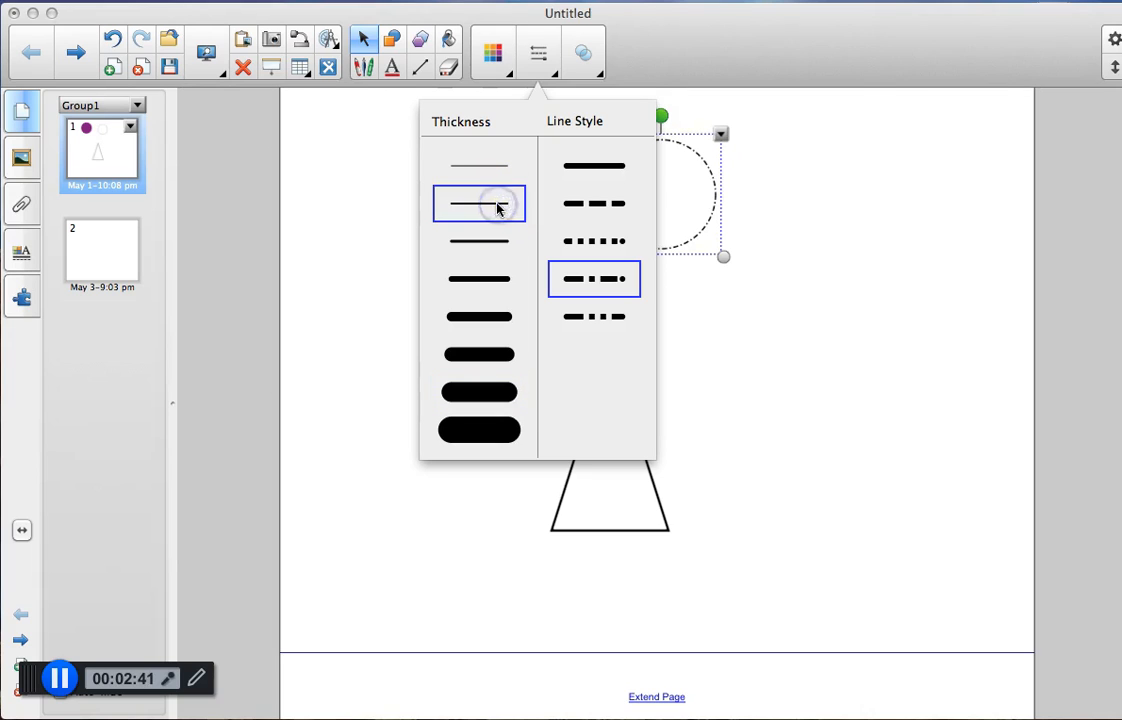
click(486, 243)
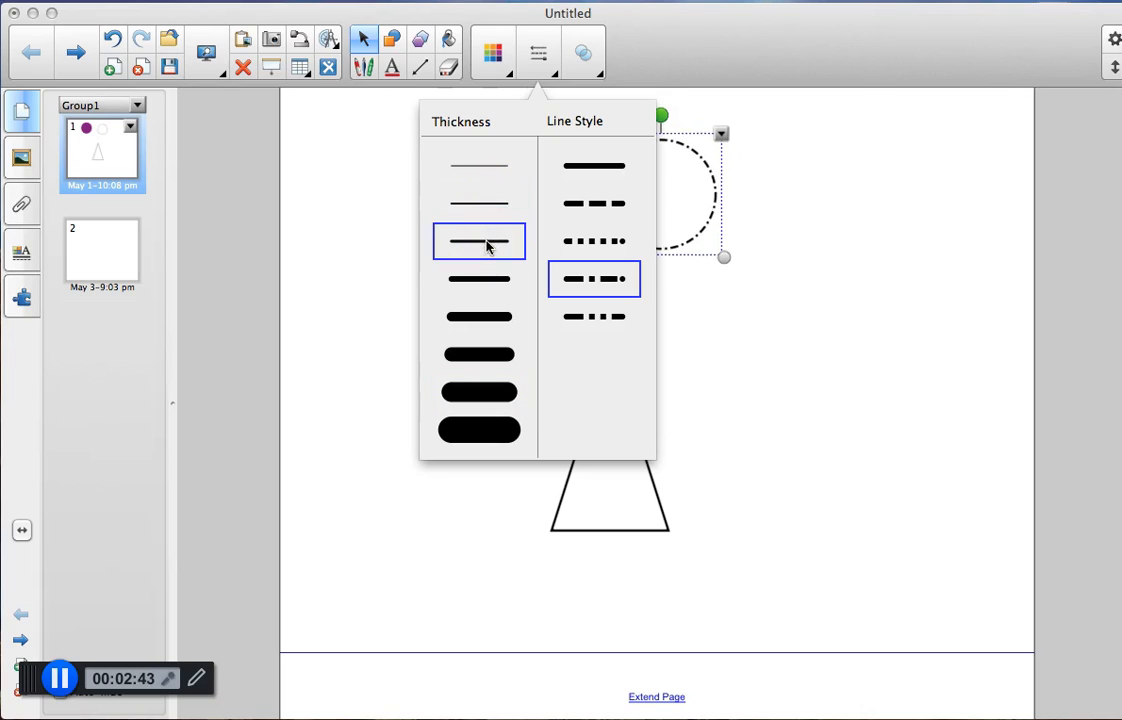
click(746, 330)
click(745, 329)
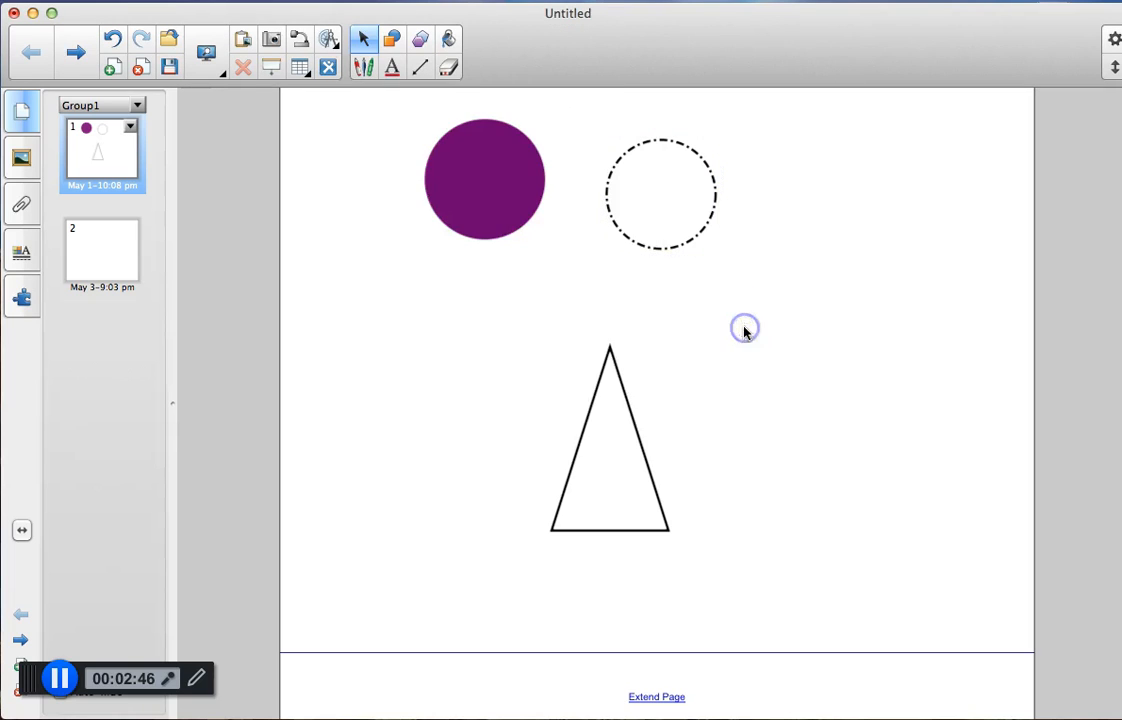
- Fill the triangle with bright red, keeping its black outline
click(363, 47)
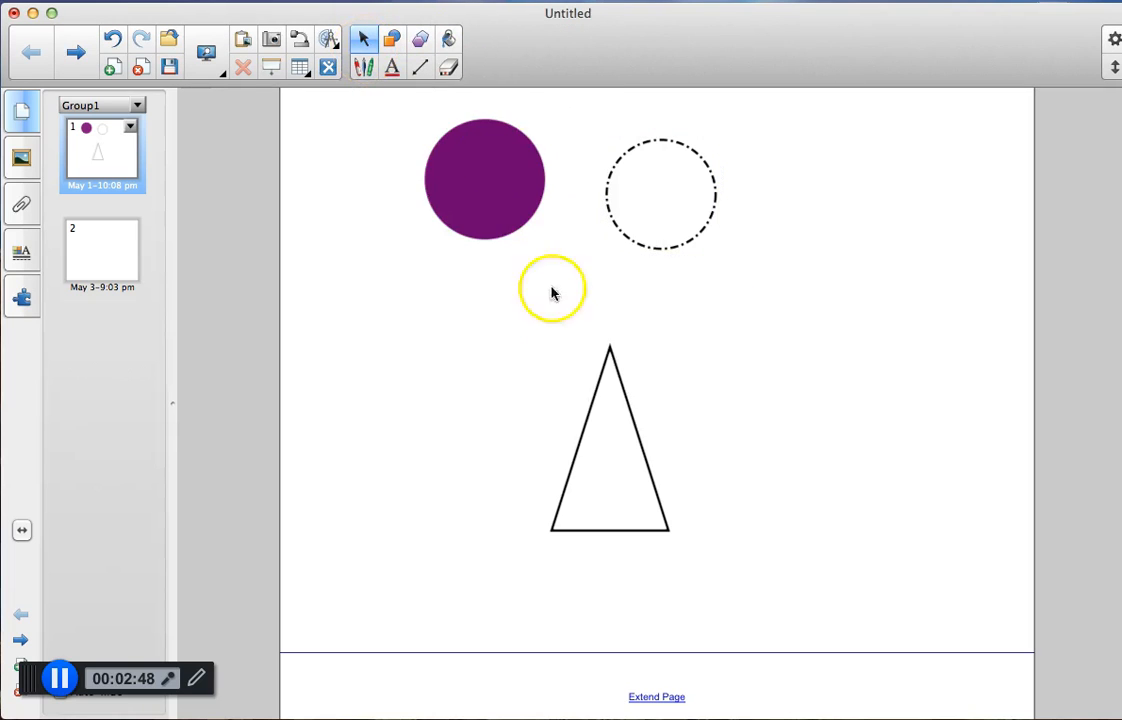
click(588, 407)
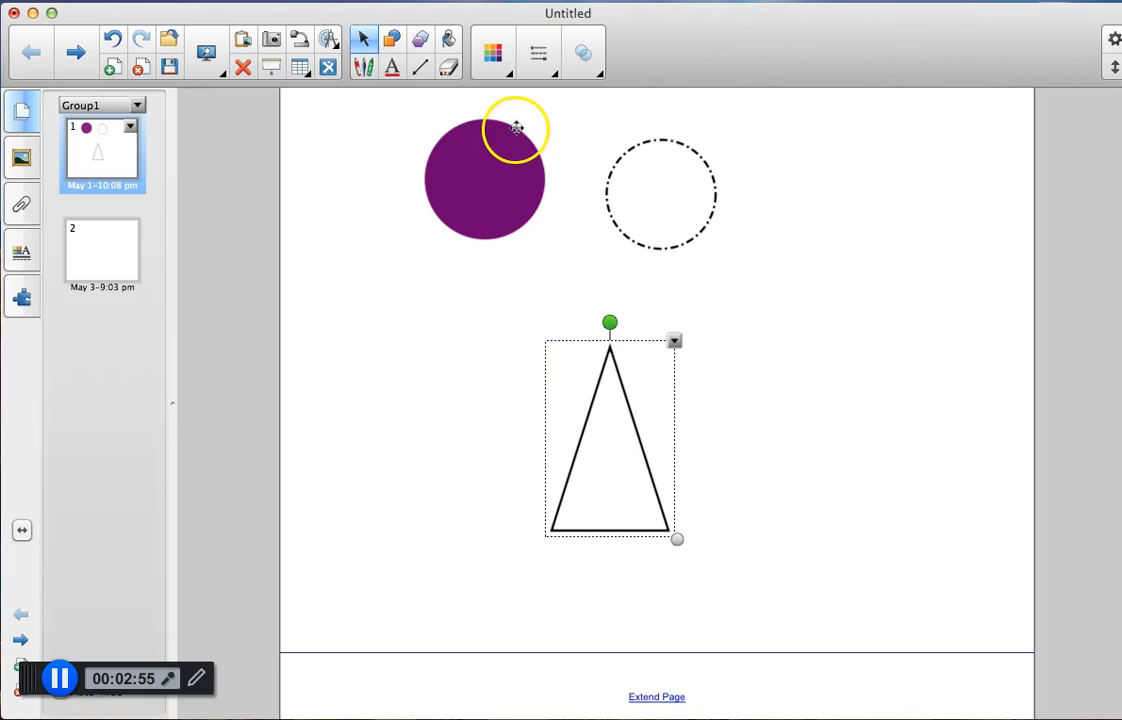
click(508, 74)
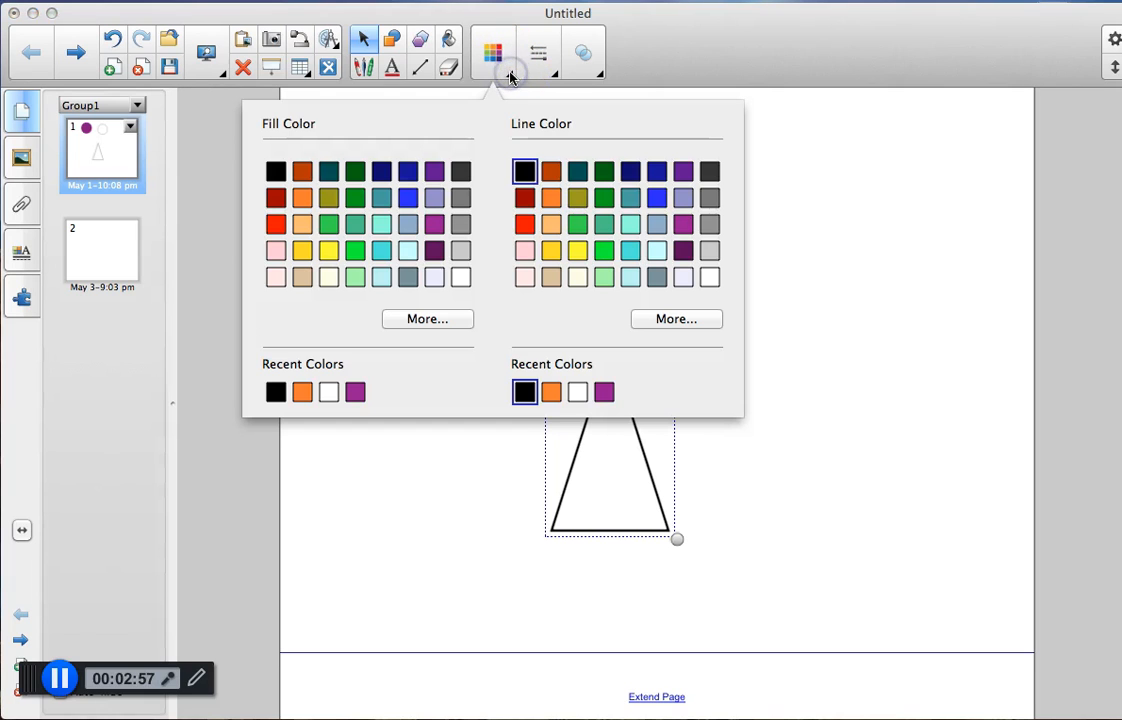
click(278, 225)
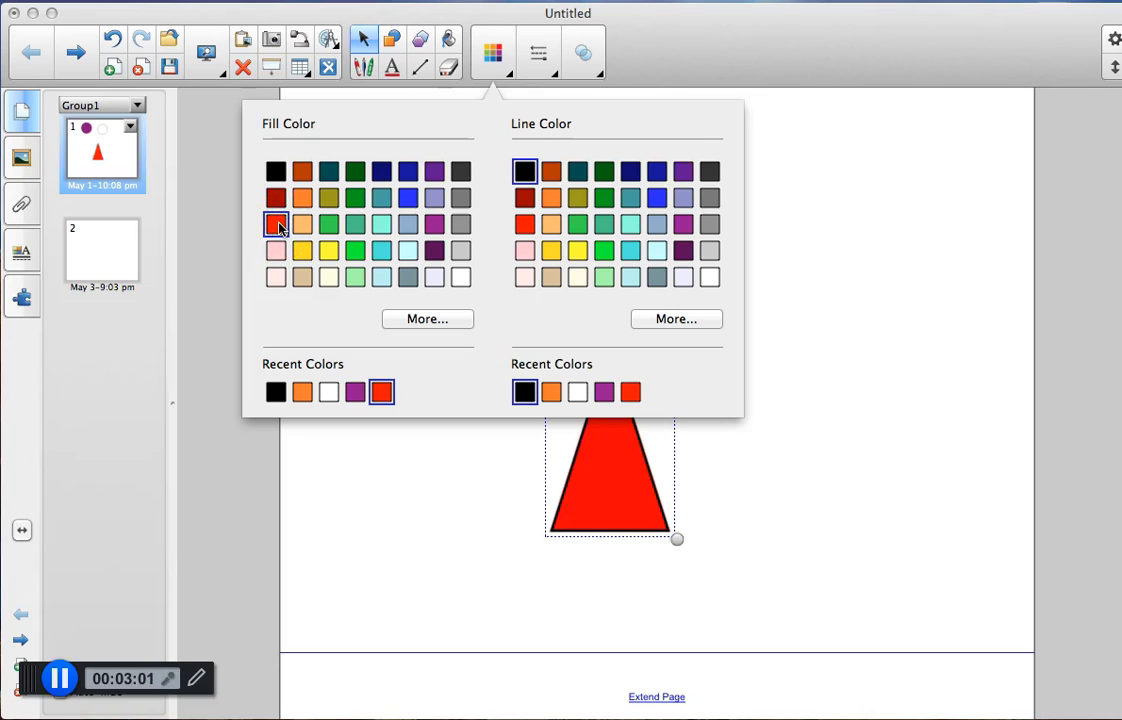
click(739, 474)
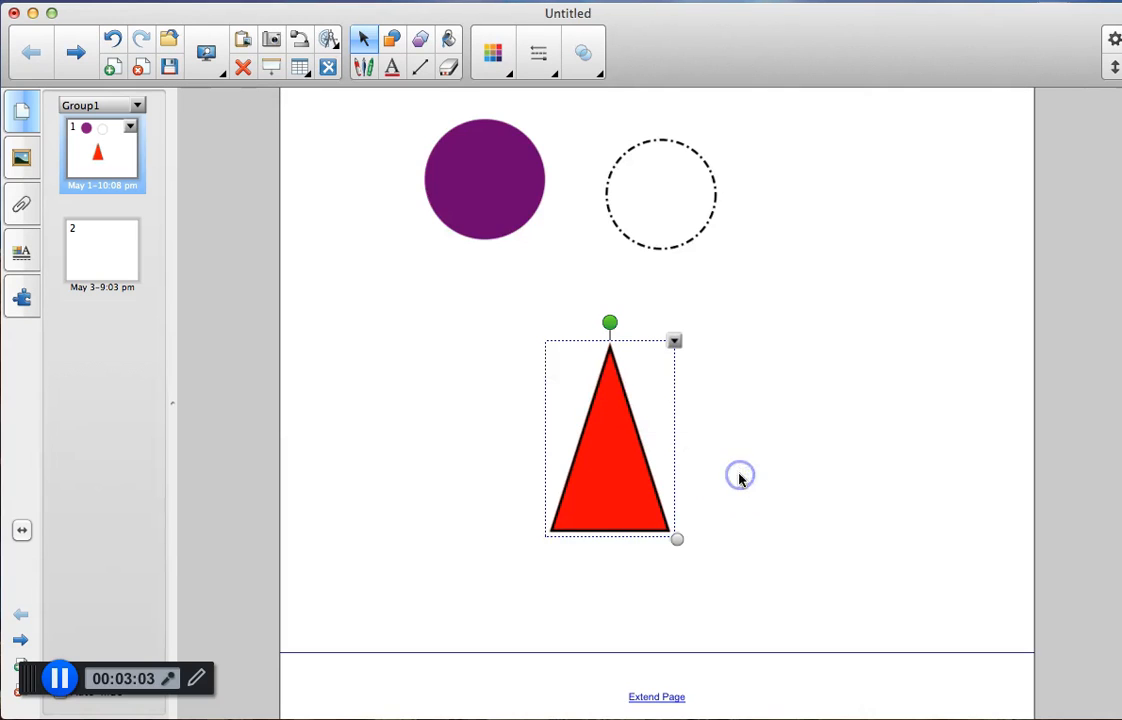
- Increase the red triangle's transparency until it is a pale pink
click(588, 62)
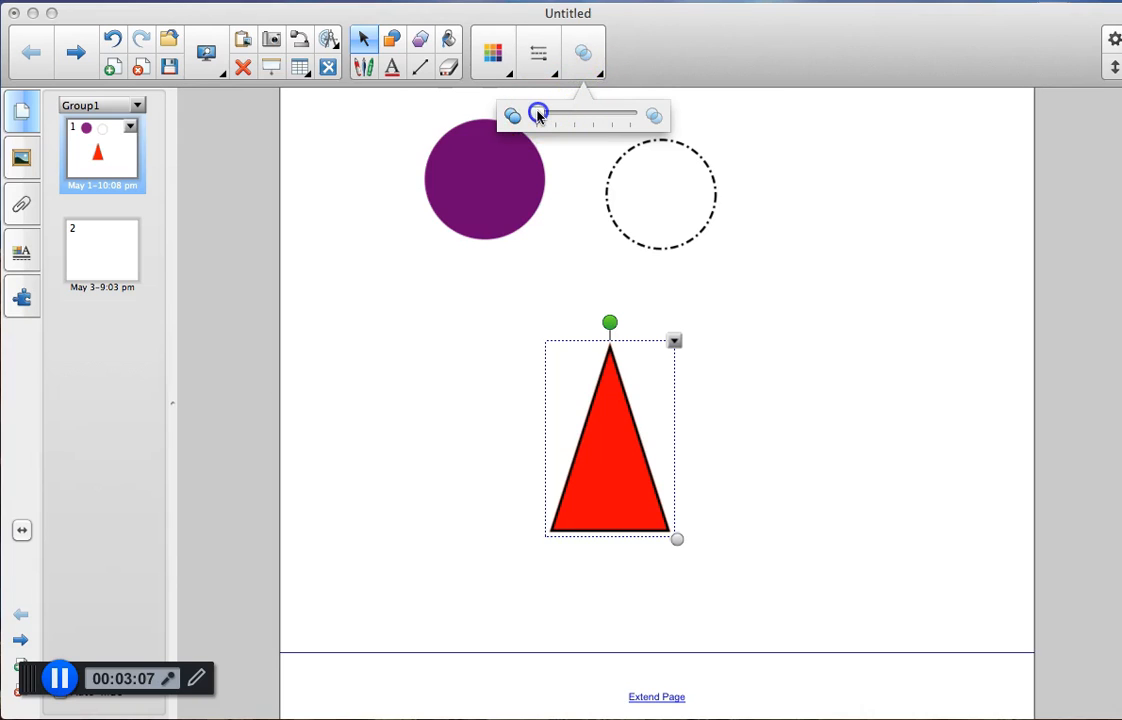
drag(539, 117, 608, 119)
click(771, 374)
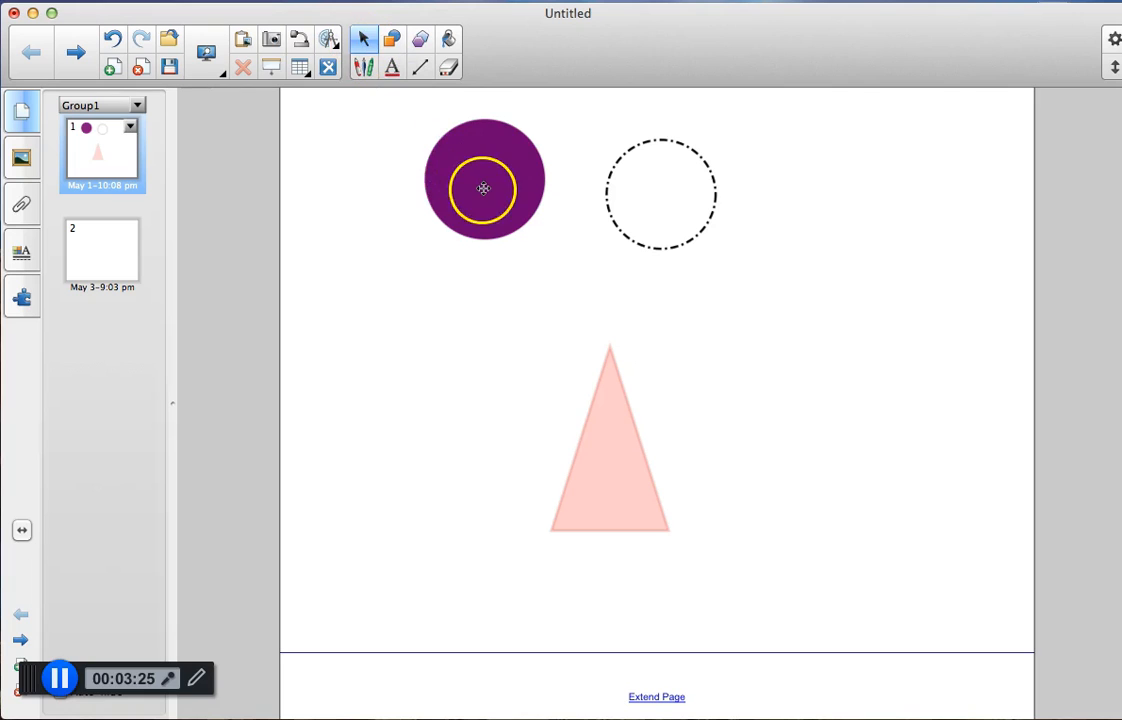
- Move the purple circle slightly down and left of its original place and rotate it a few degrees counterclockwise
drag(483, 188, 387, 280)
click(645, 243)
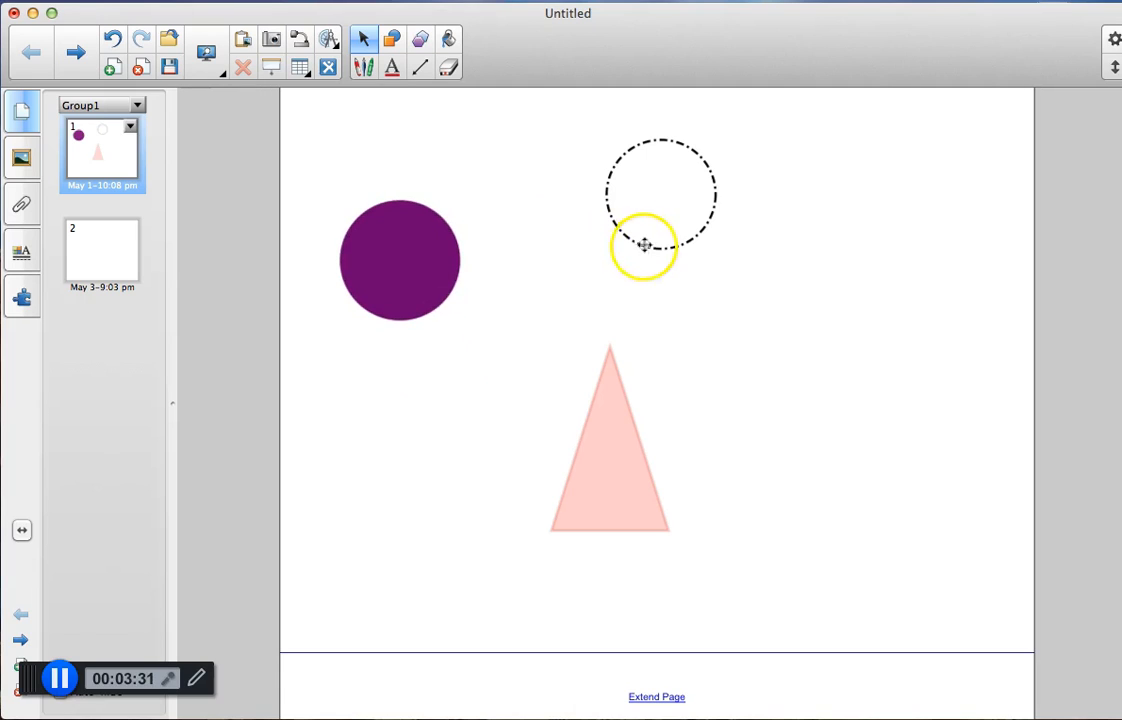
click(494, 211)
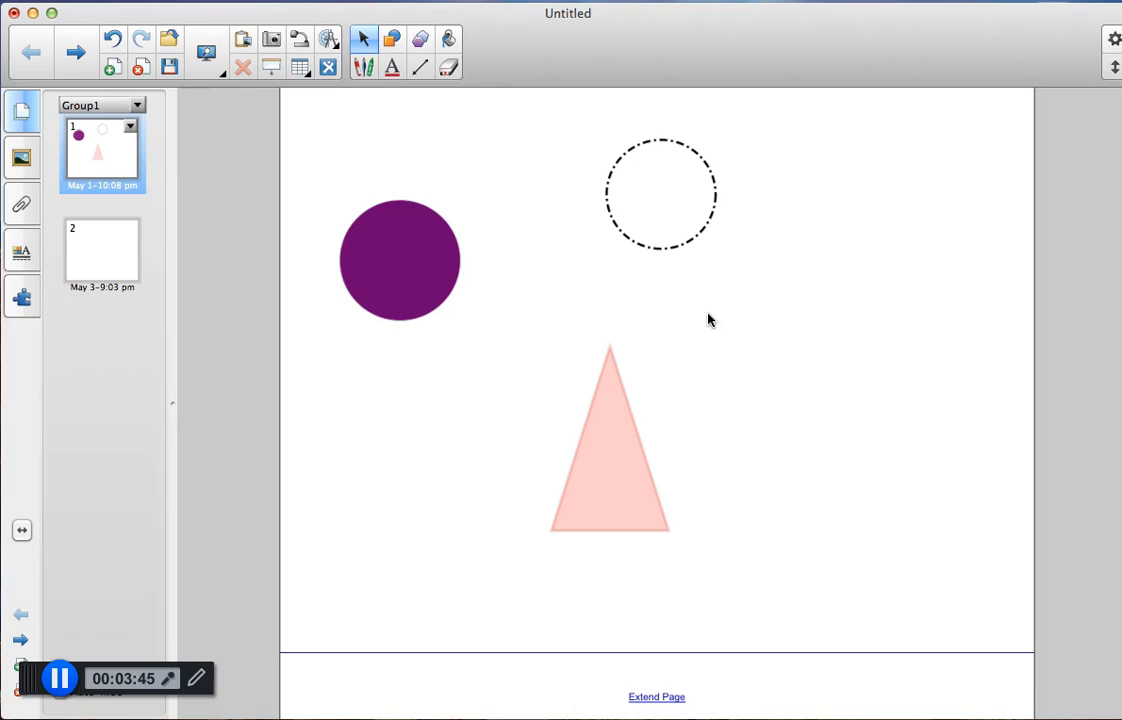
drag(383, 257, 453, 210)
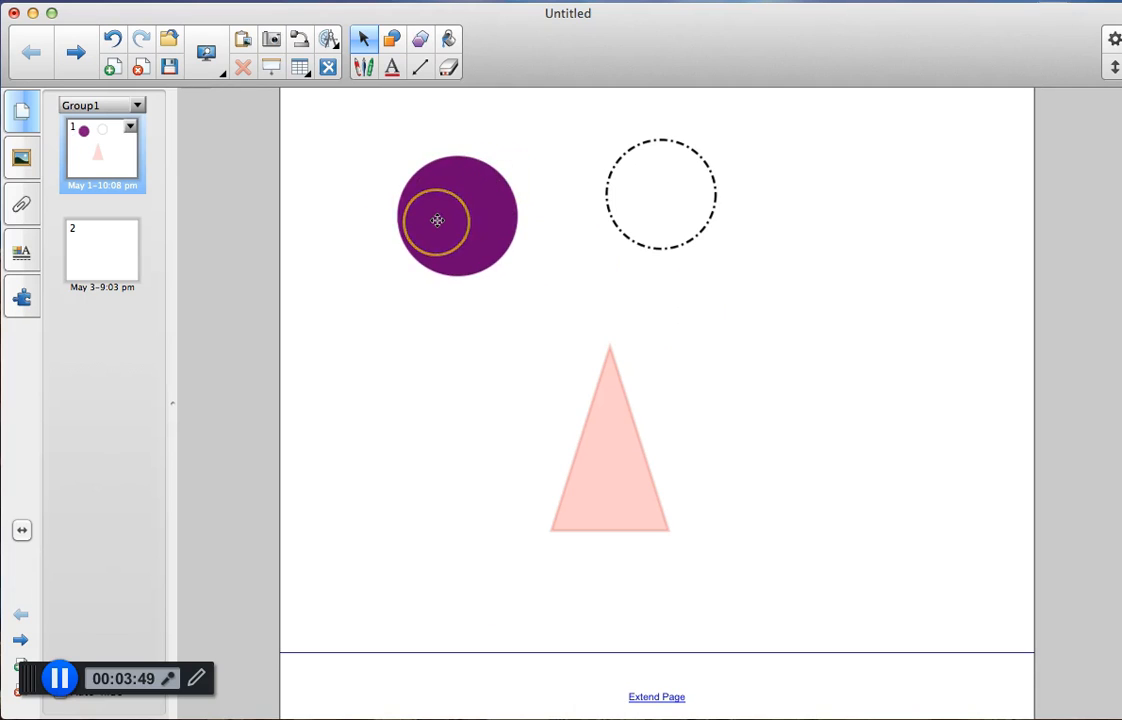
click(434, 220)
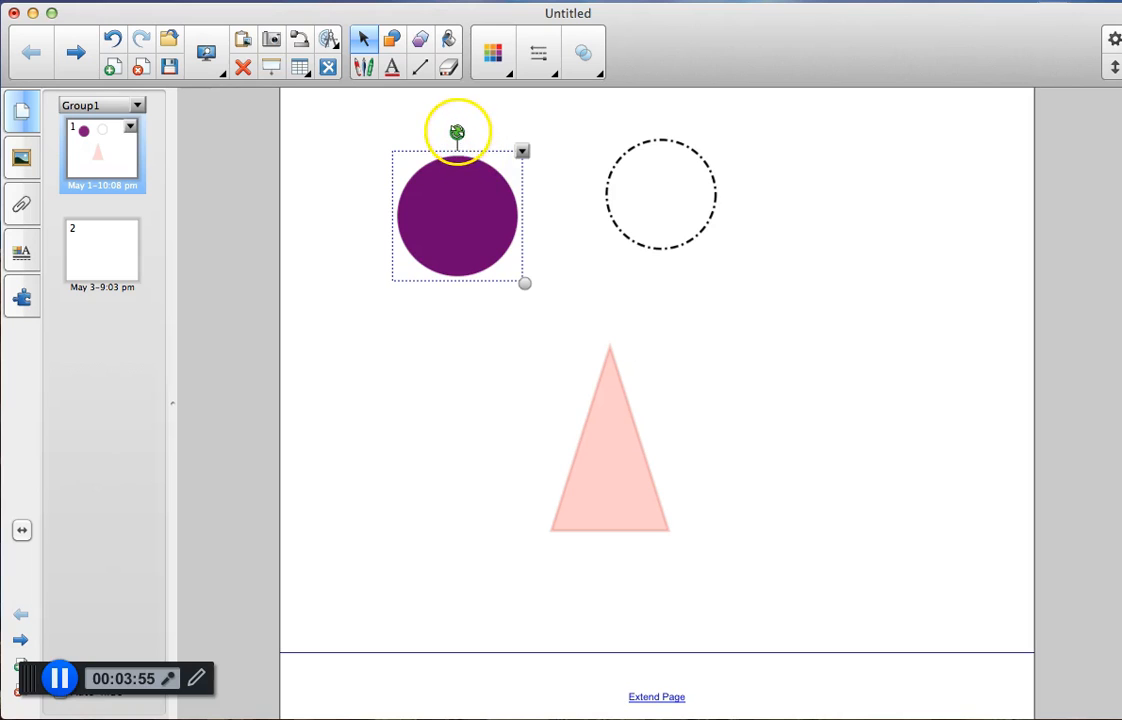
mouse_move(456, 131)
mouse_down()
mouse_move(395, 145)
mouse_move(373, 205)
mouse_move(376, 150)
mouse_move(454, 133)
mouse_up()
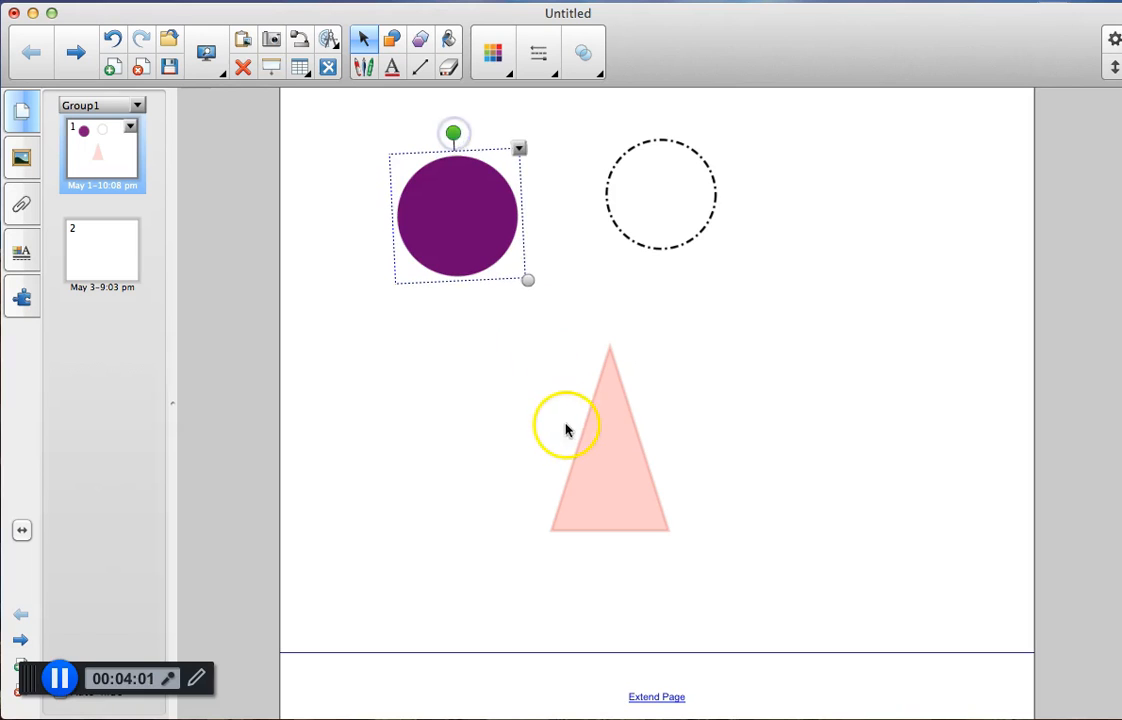
- Lock the pink triangle in place so that it cannot be moved or edited
click(623, 456)
mouse_move(611, 322)
mouse_down()
mouse_move(503, 383)
mouse_move(563, 290)
mouse_move(622, 294)
mouse_move(608, 298)
mouse_up()
click(675, 344)
click(674, 343)
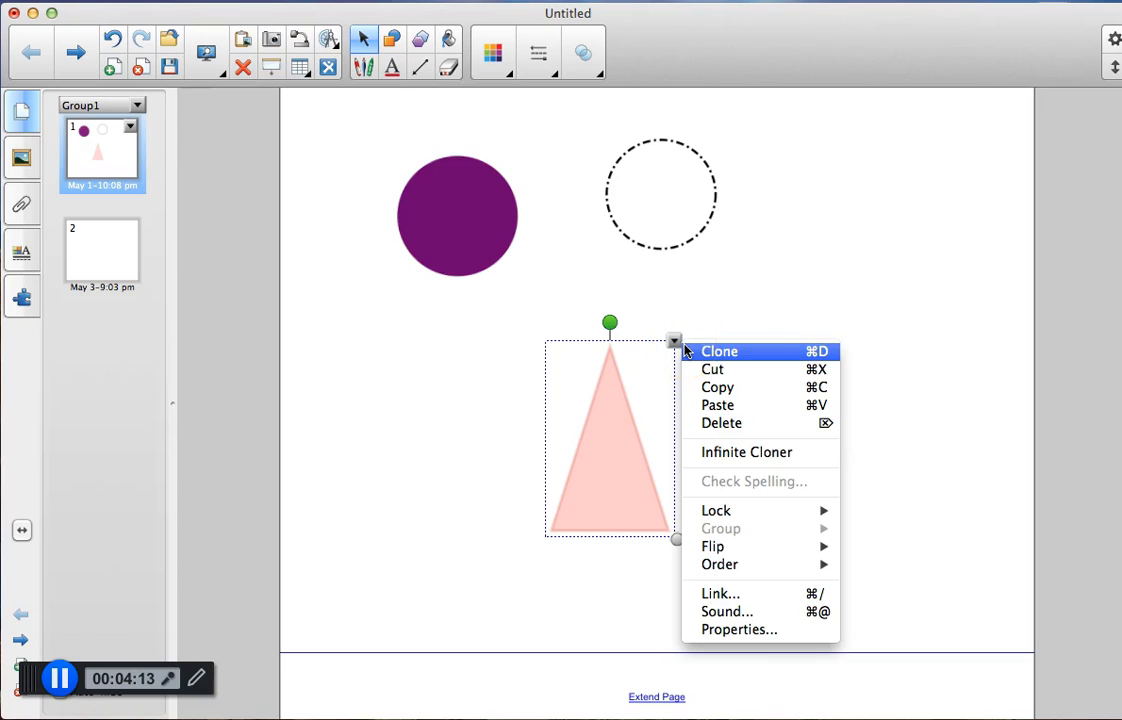
mouse_move(745, 513)
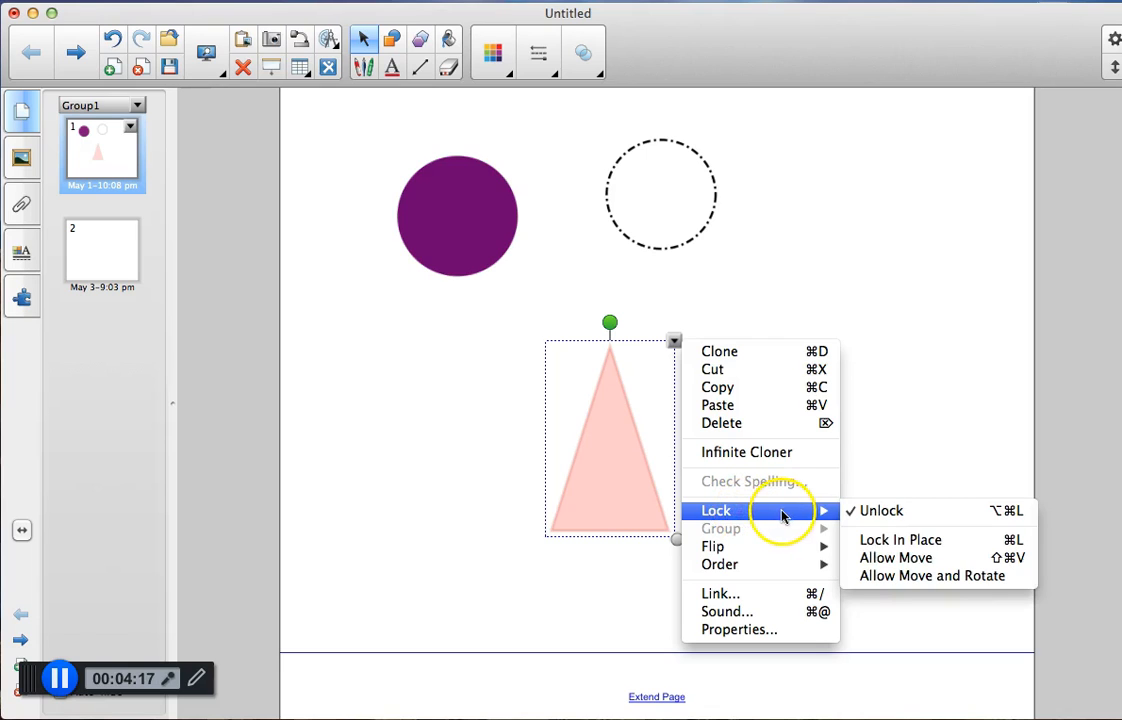
click(888, 542)
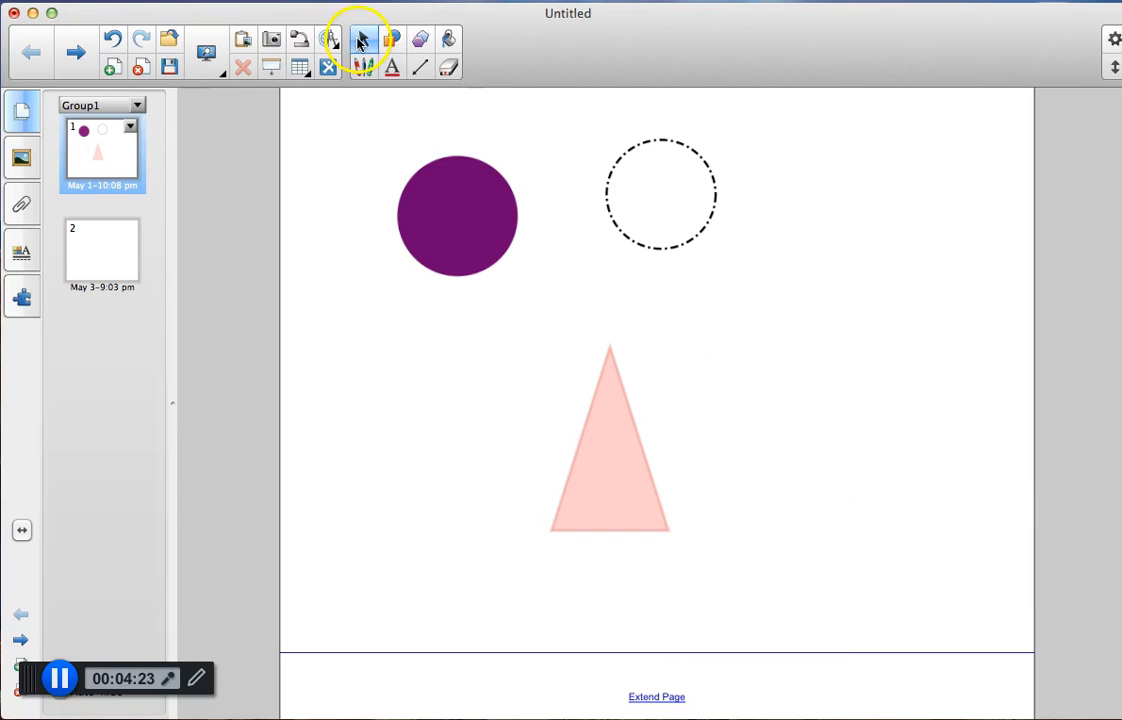
- Try to move the locked pink triangle to test its lock
click(590, 437)
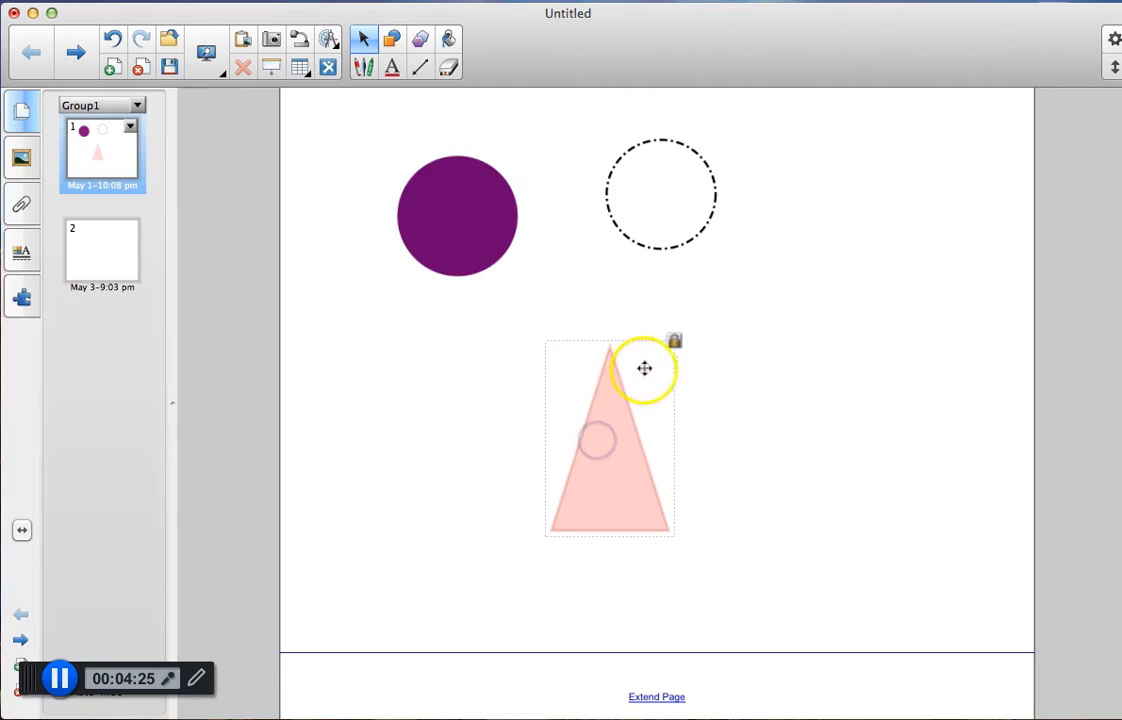
click(746, 421)
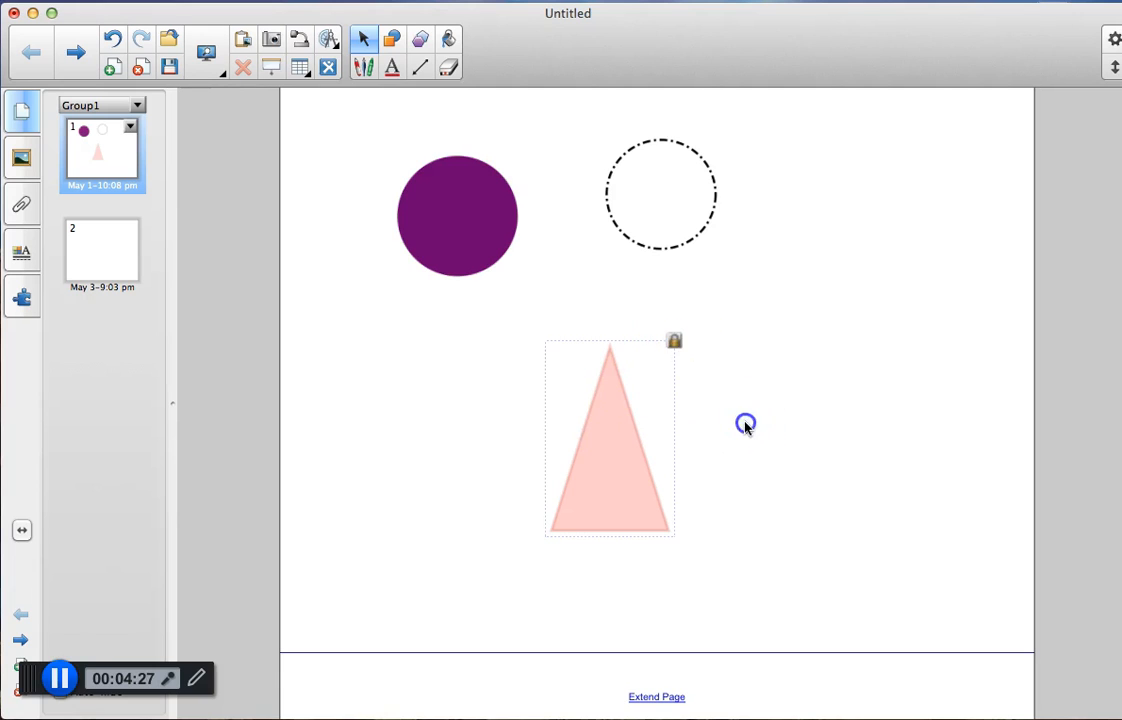
drag(689, 449, 668, 484)
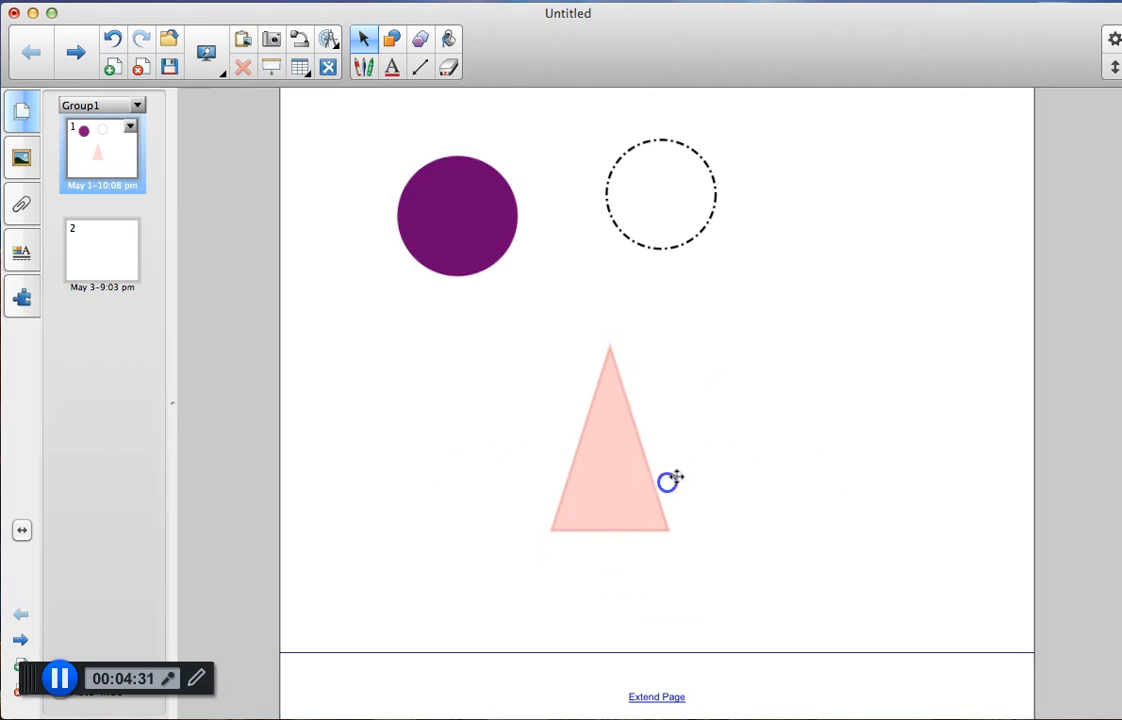
click(749, 350)
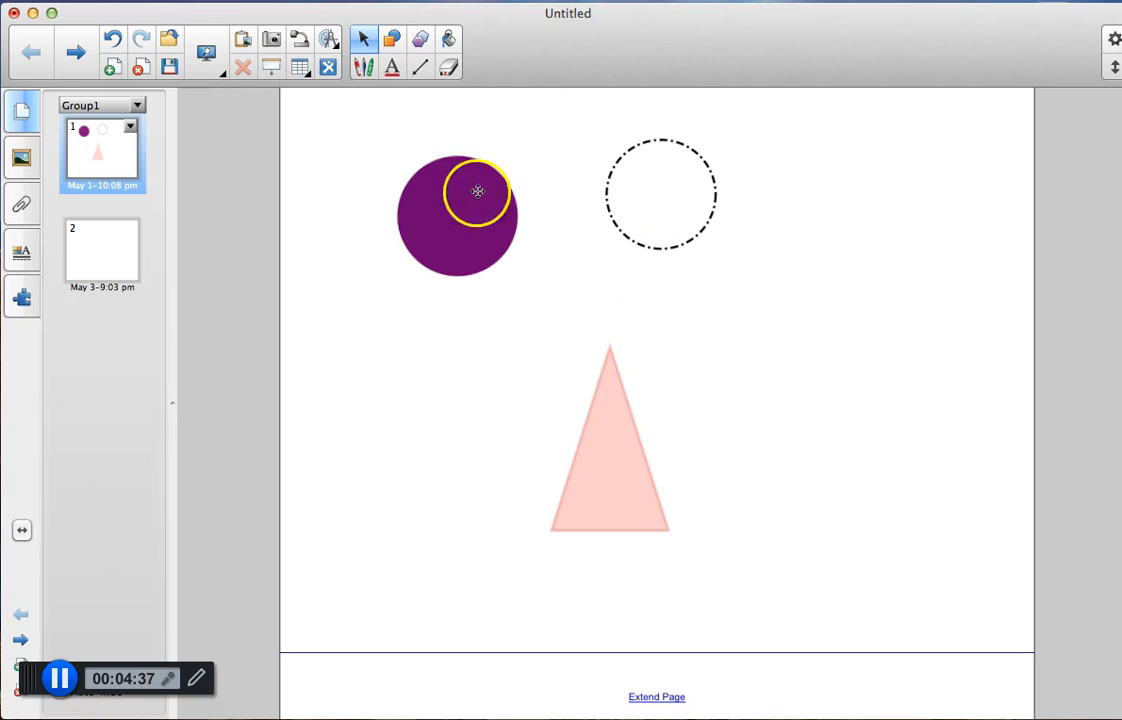
click(432, 235)
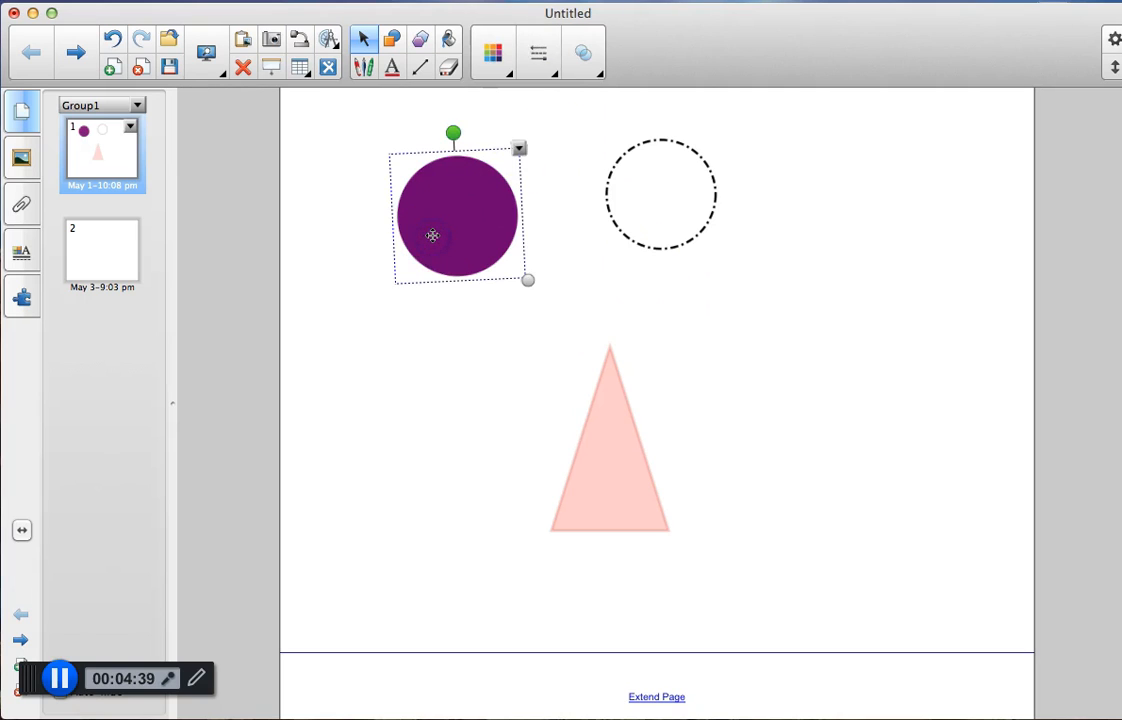
click(519, 149)
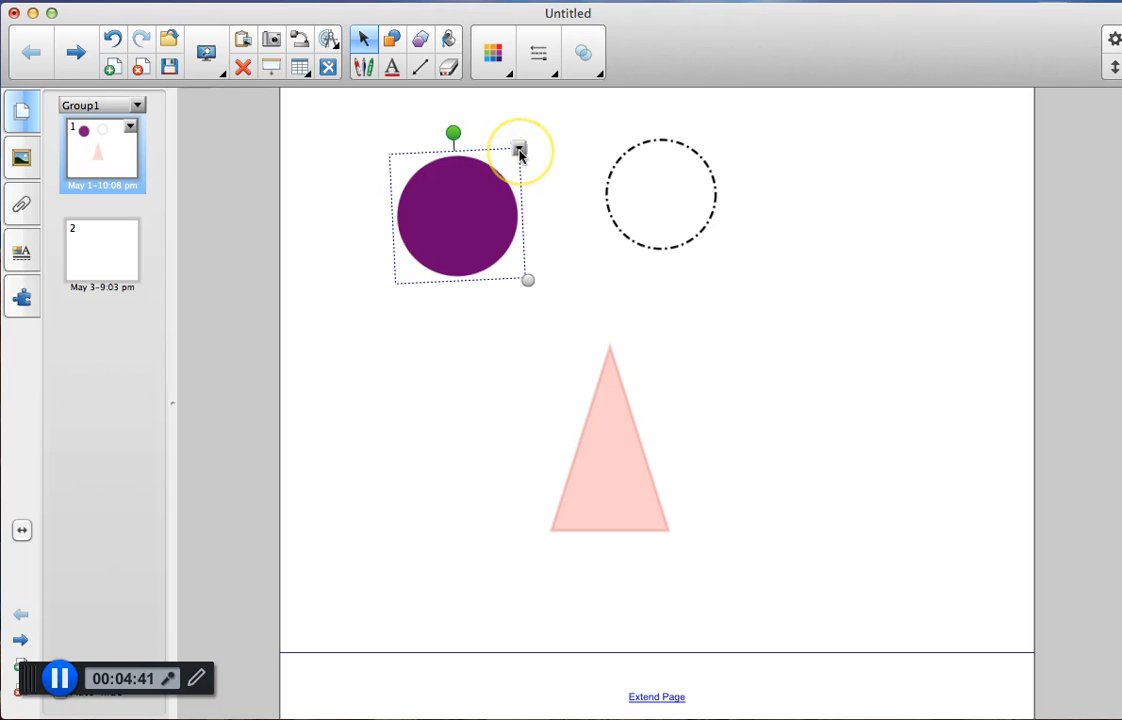
click(519, 149)
mouse_move(620, 322)
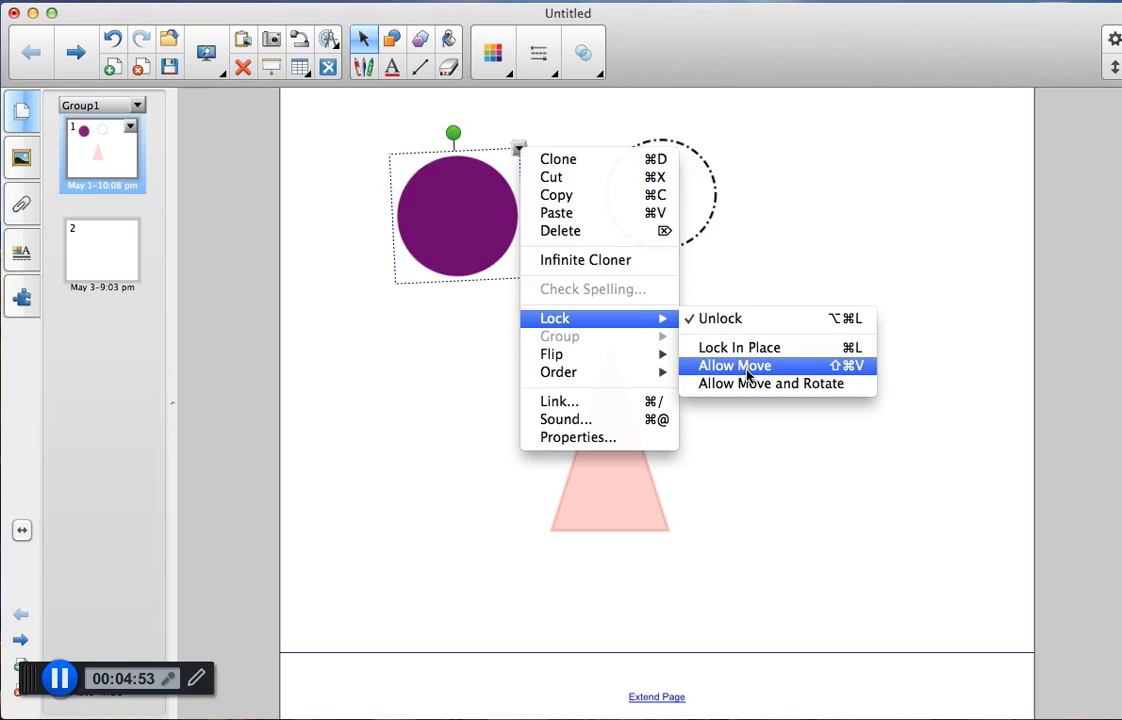
click(413, 377)
click(577, 162)
- Fill the purple circle with bright yellow, keeping its purple outline
click(479, 184)
click(509, 70)
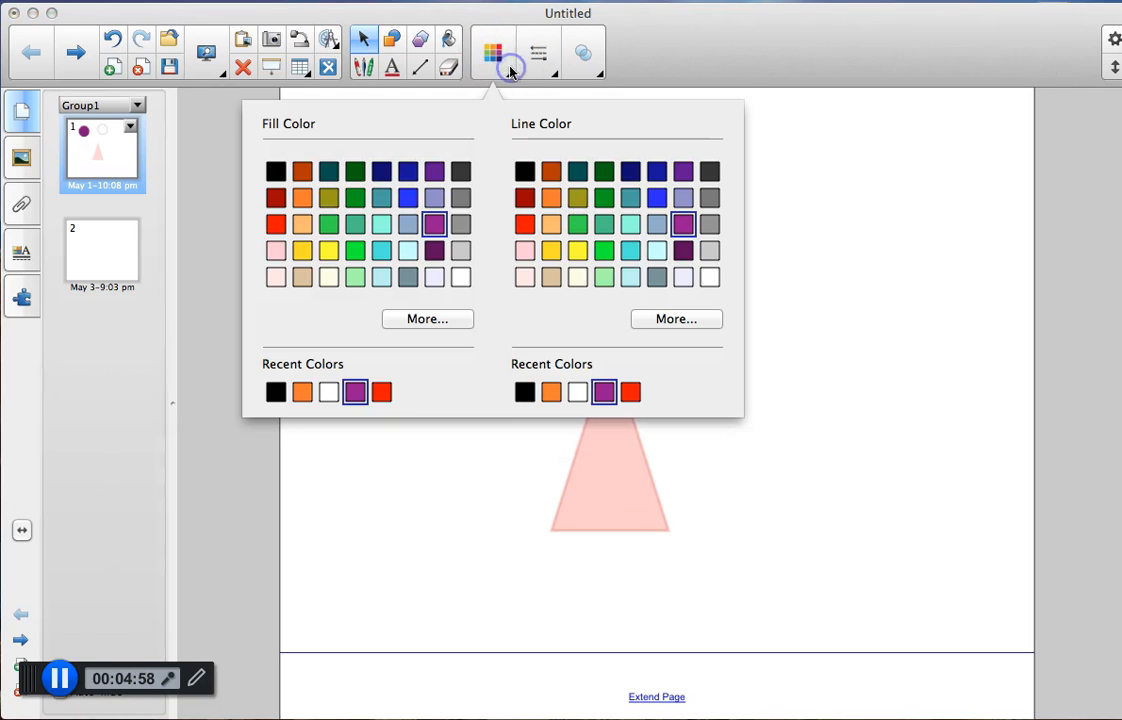
click(329, 250)
click(806, 238)
- Rotate the yellow circle a few degrees clockwise until its selection frame is level
click(396, 300)
click(477, 262)
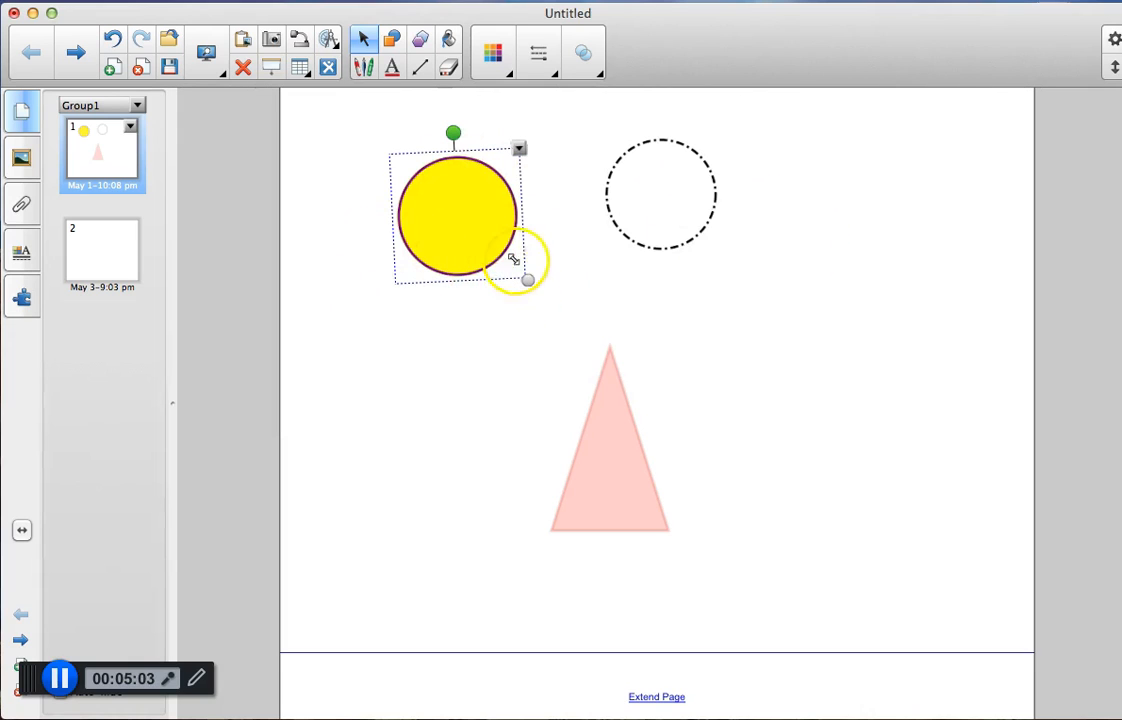
click(454, 138)
drag(454, 139, 459, 140)
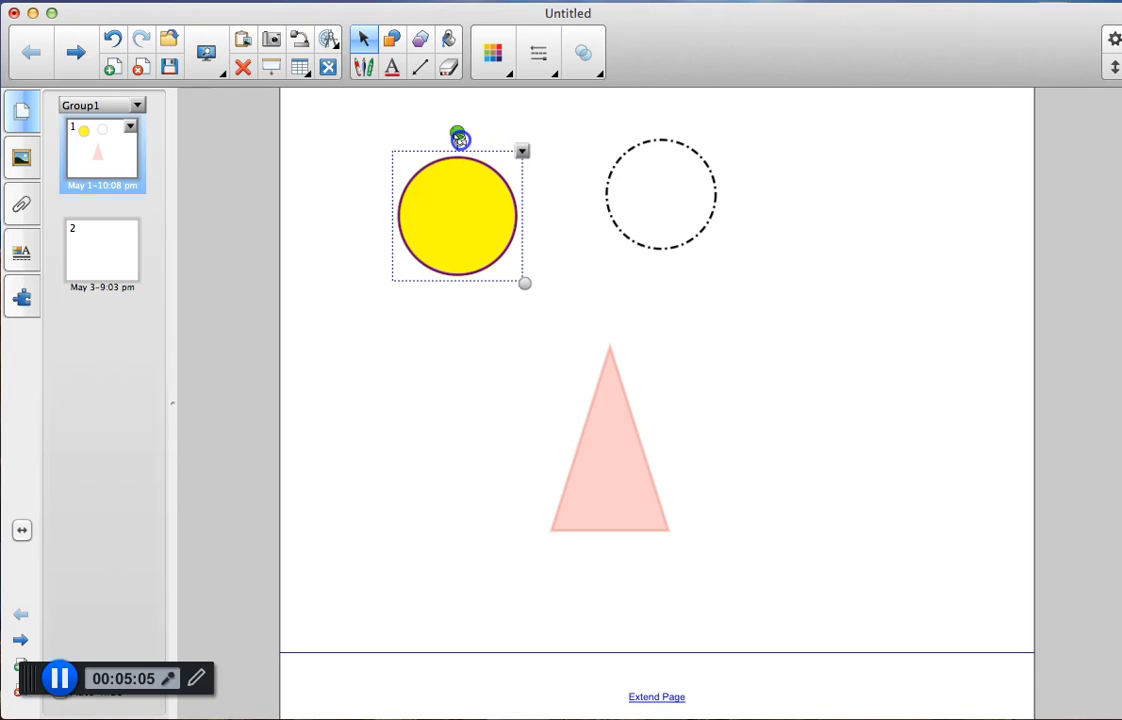
- Lock the yellow circle with Allow Move and shift it right, close to the dash-dot circle
click(520, 152)
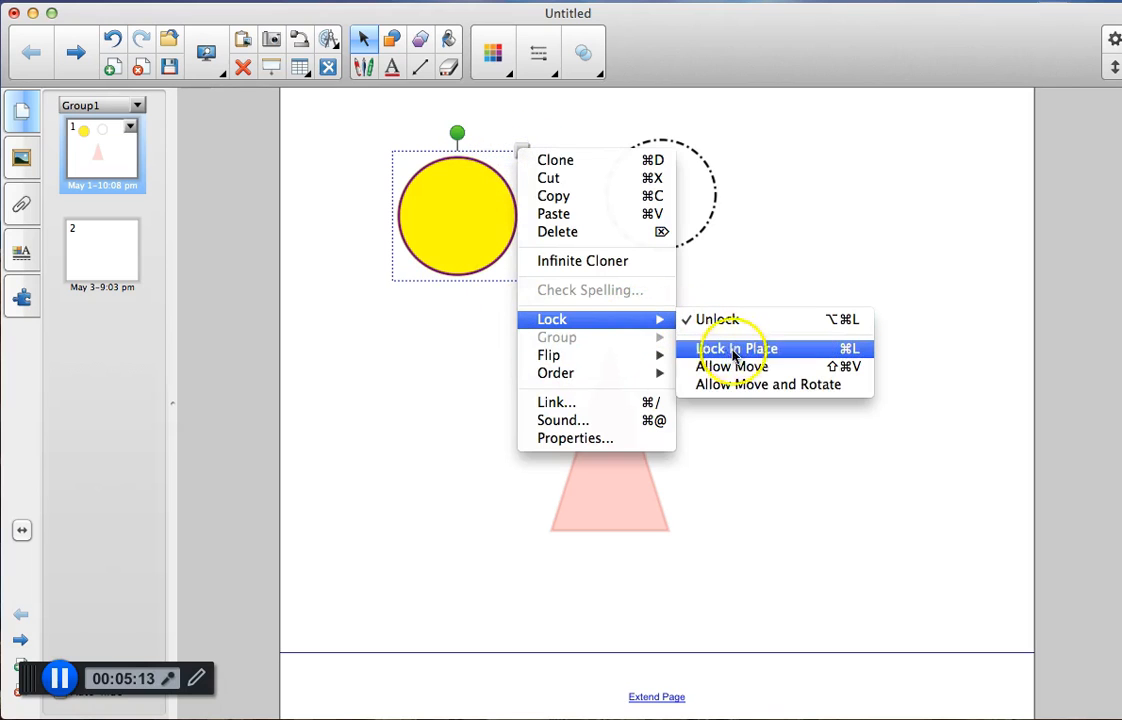
click(743, 373)
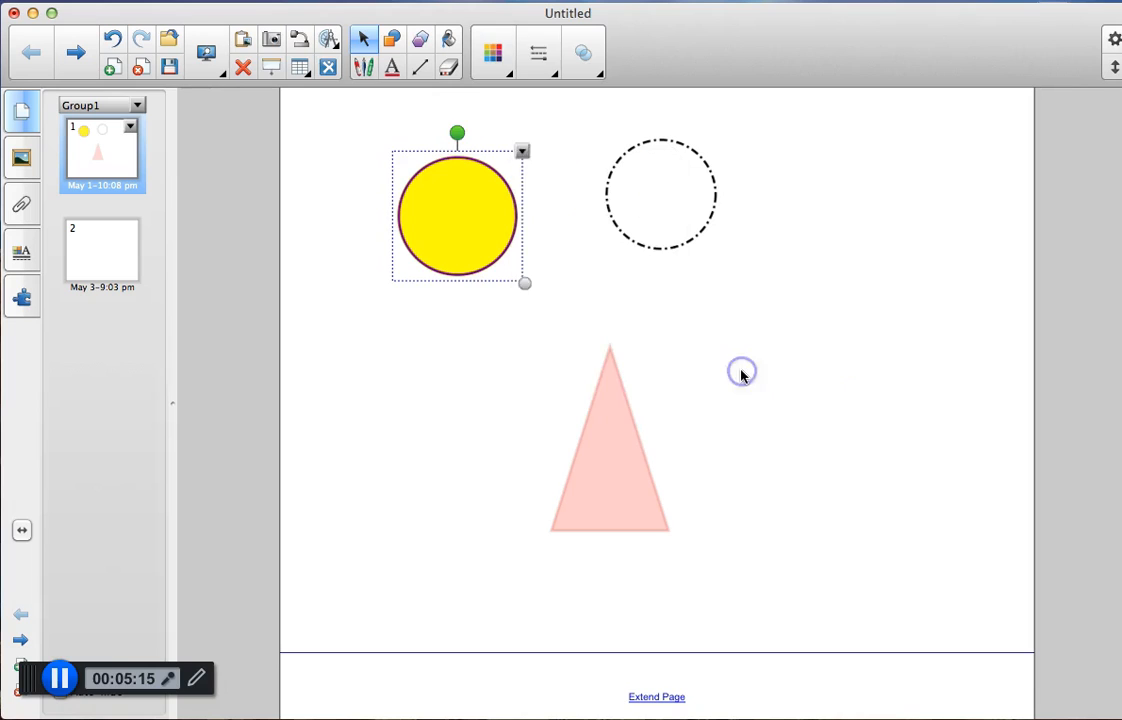
click(561, 330)
drag(455, 267, 530, 251)
click(479, 224)
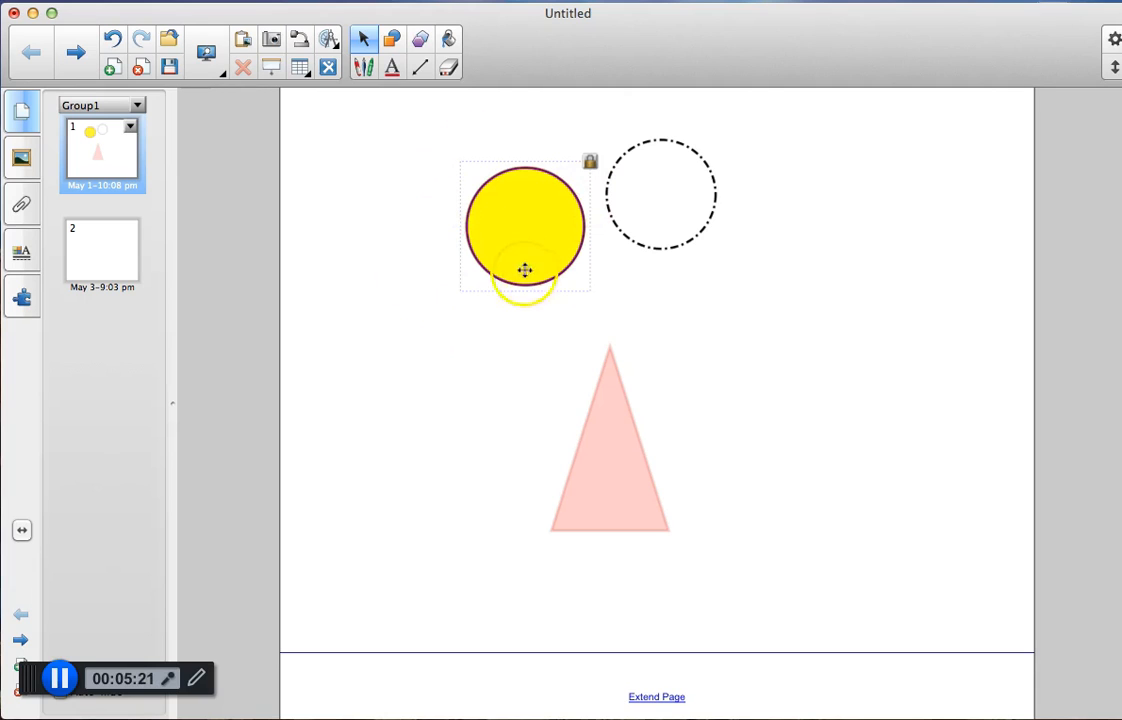
click(721, 292)
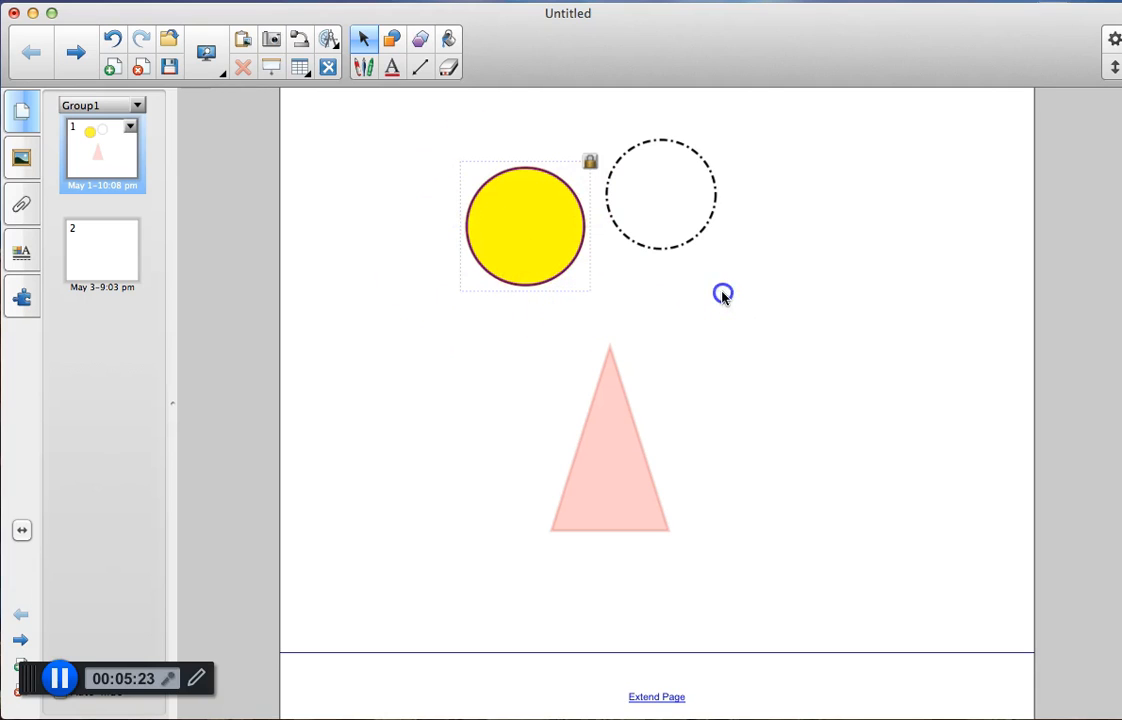
click(686, 245)
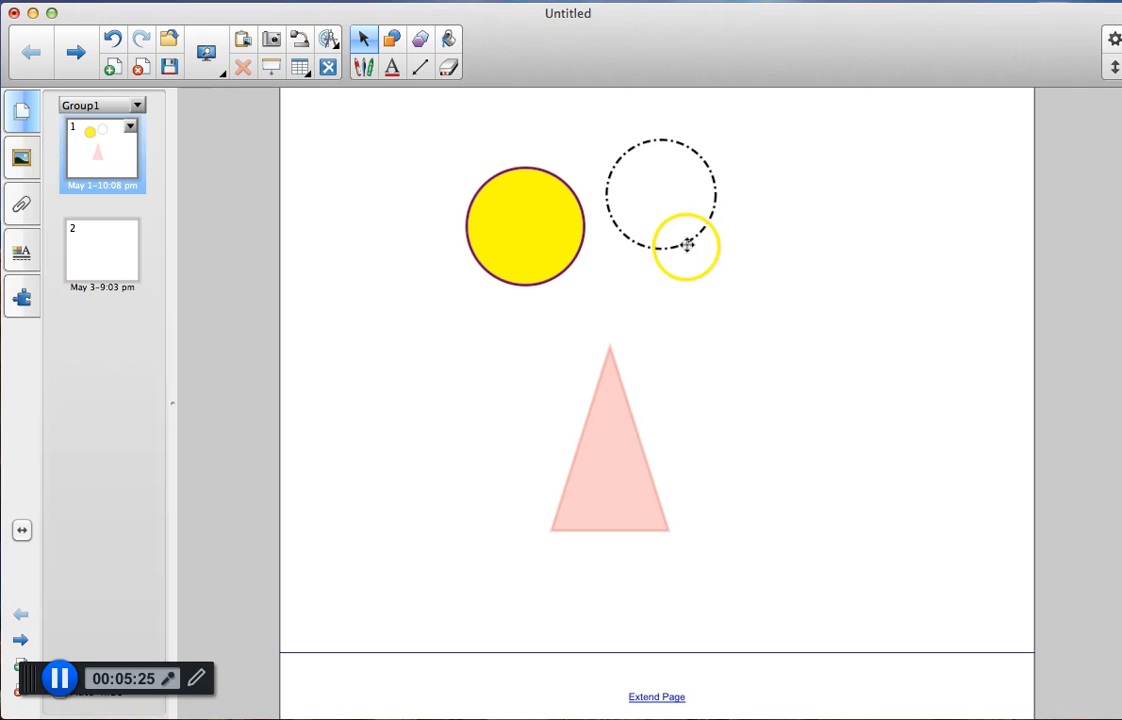
click(721, 133)
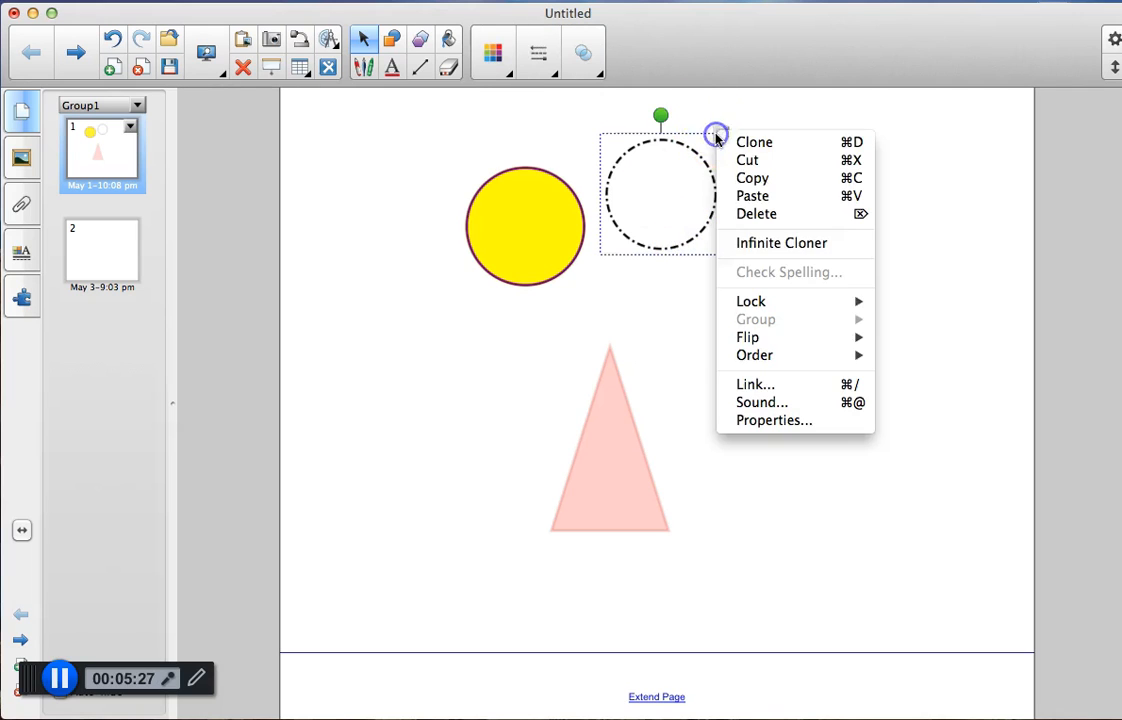
mouse_move(831, 305)
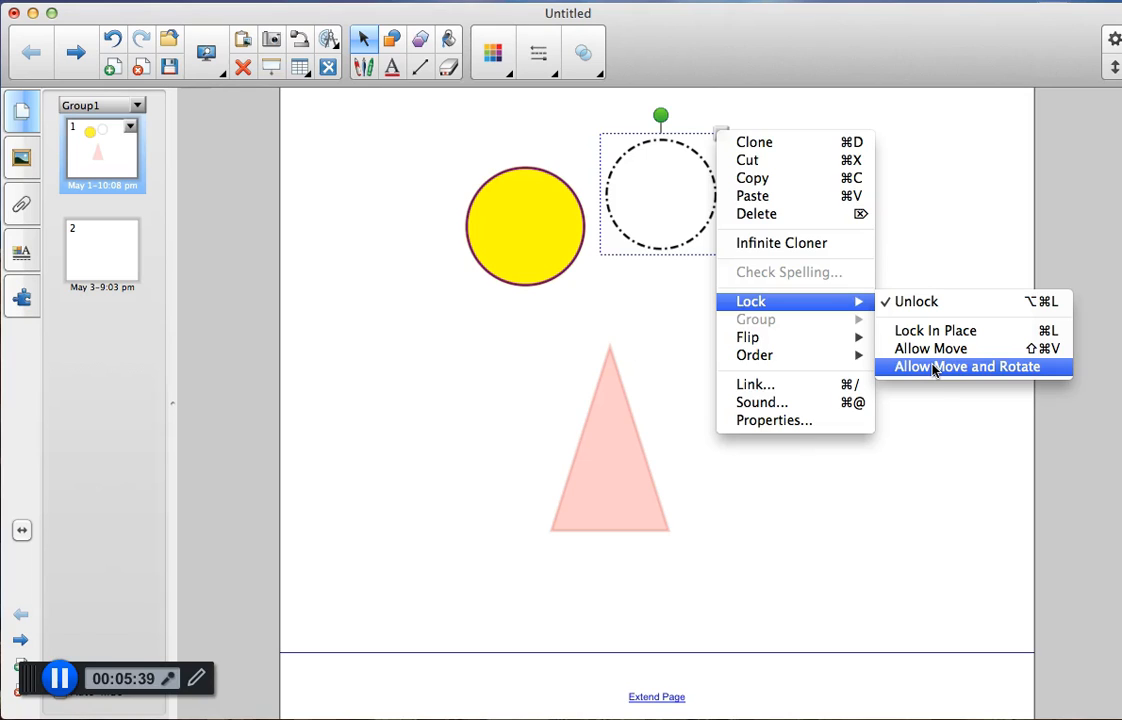
click(613, 315)
- Move the yellow circle left and the dash-dot circle right to spread them apart above the triangle
click(478, 155)
click(500, 217)
click(408, 155)
drag(528, 190, 417, 180)
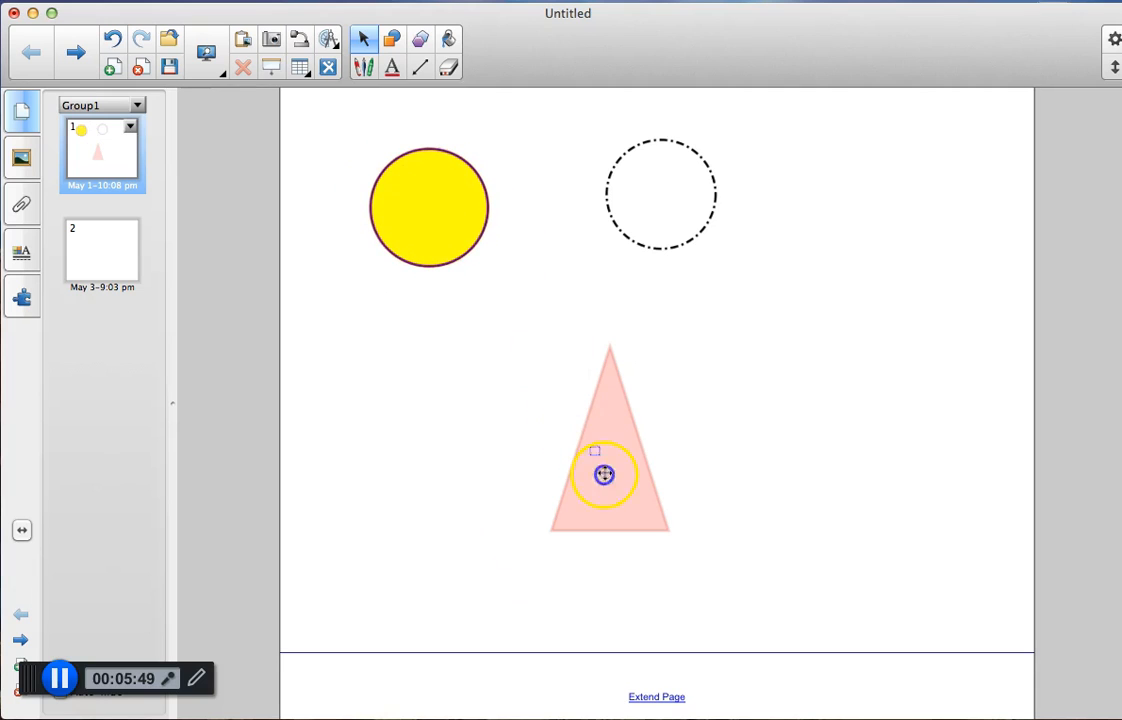
drag(604, 189, 705, 201)
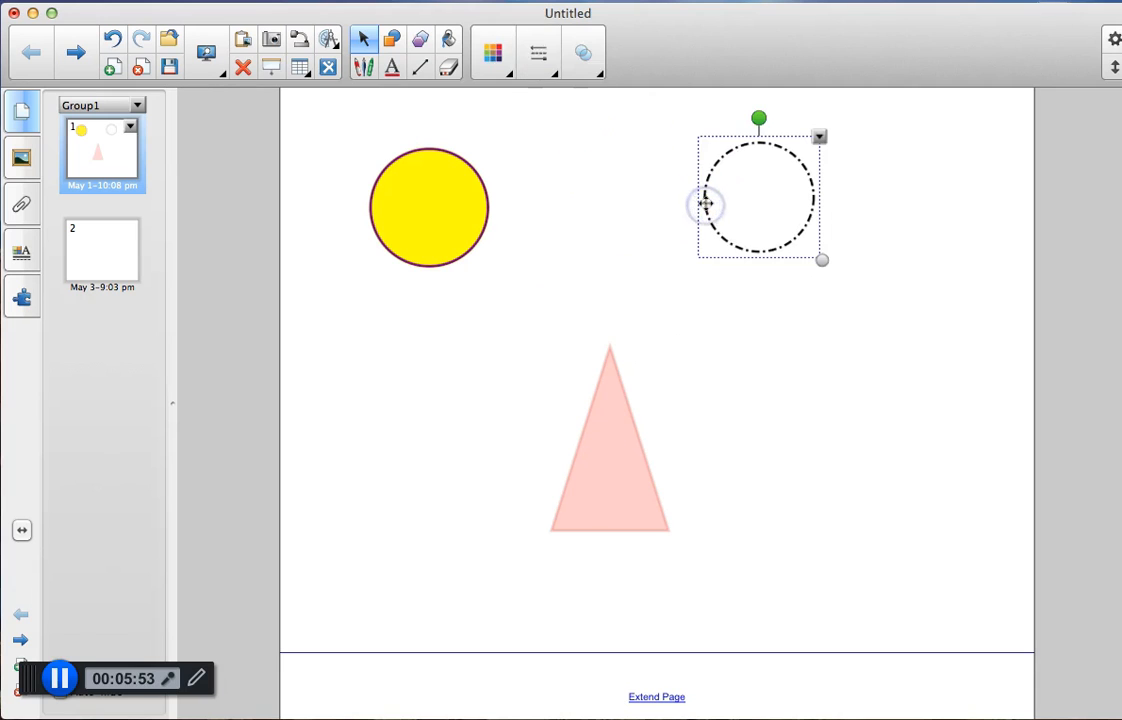
- Unlock the yellow circle
click(633, 224)
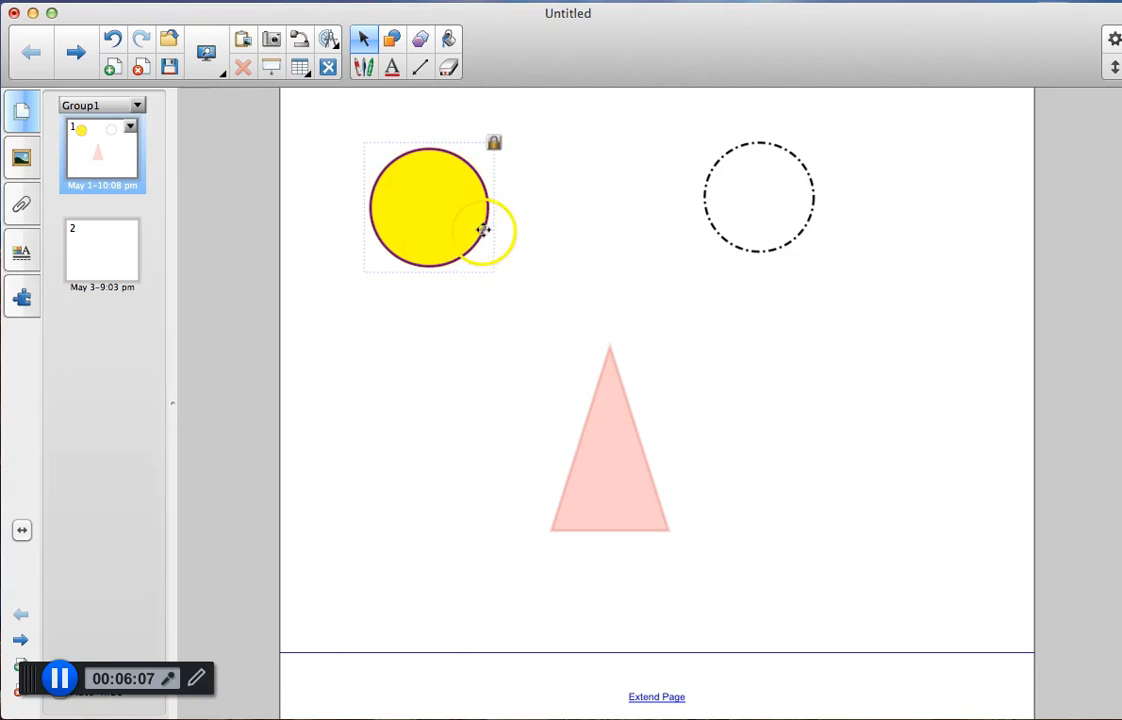
click(495, 146)
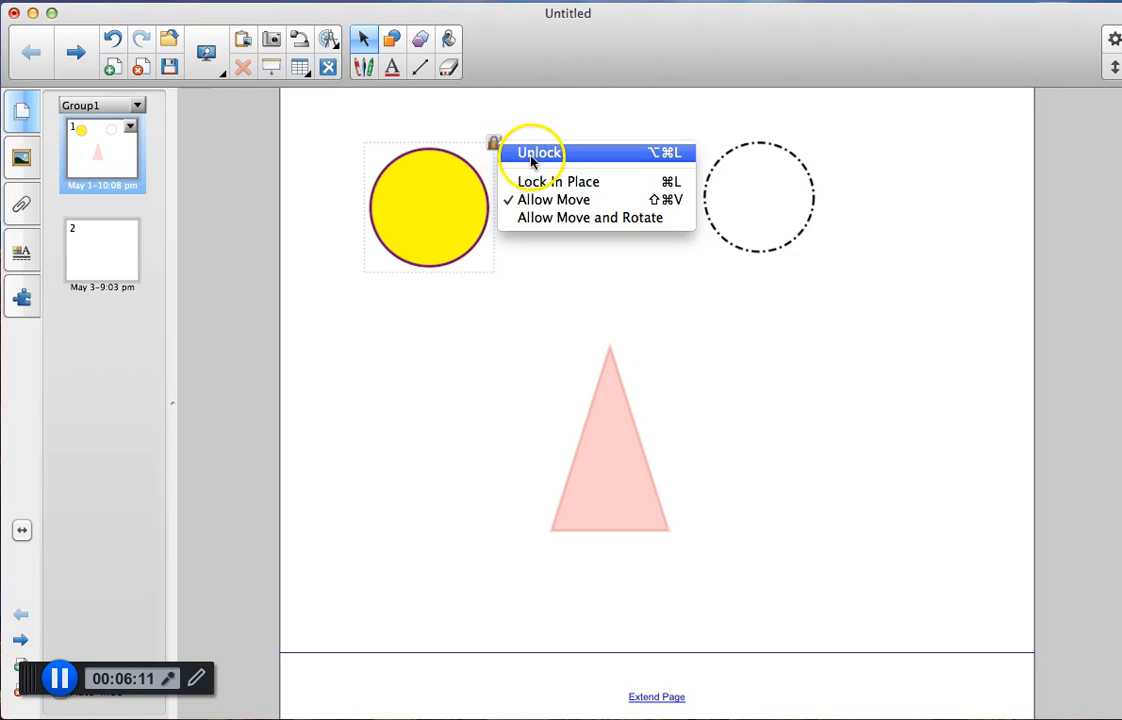
click(536, 153)
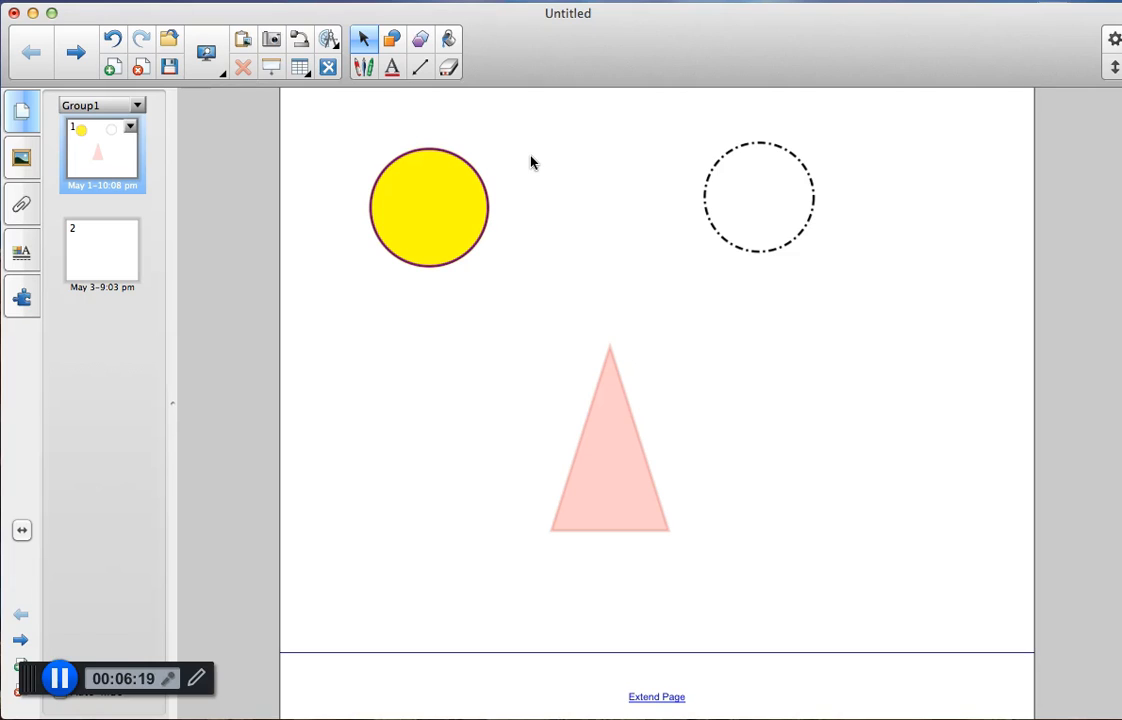
- Turn the yellow circle into an Infinite Cloner
click(427, 205)
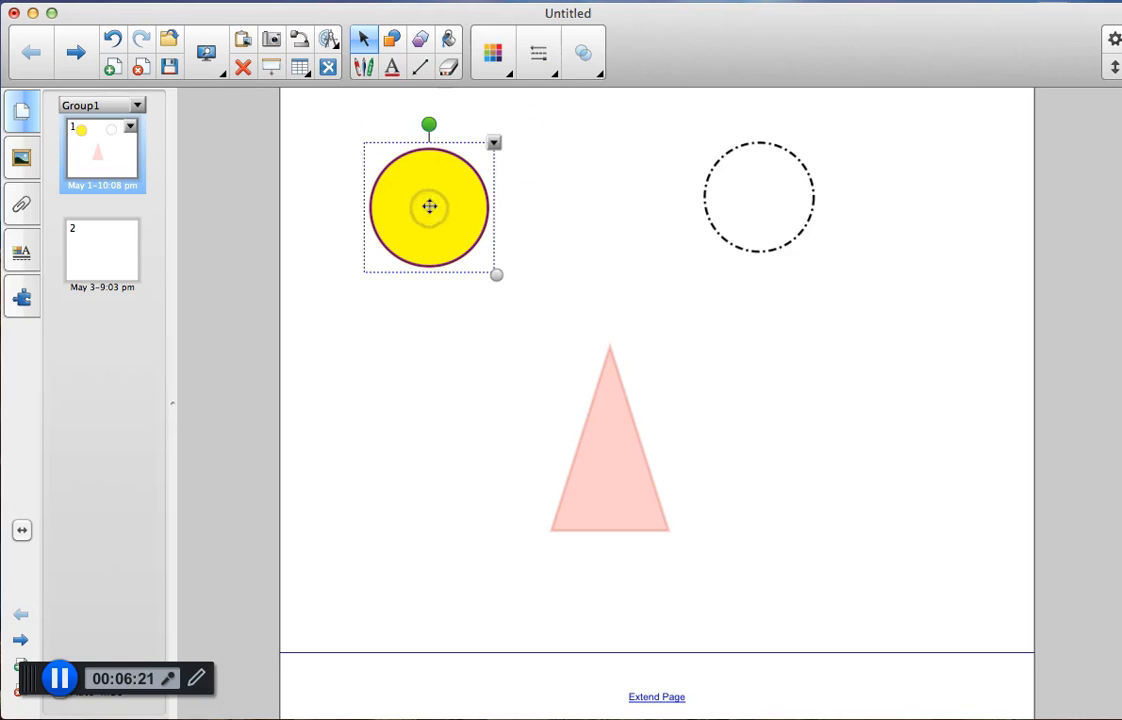
click(490, 146)
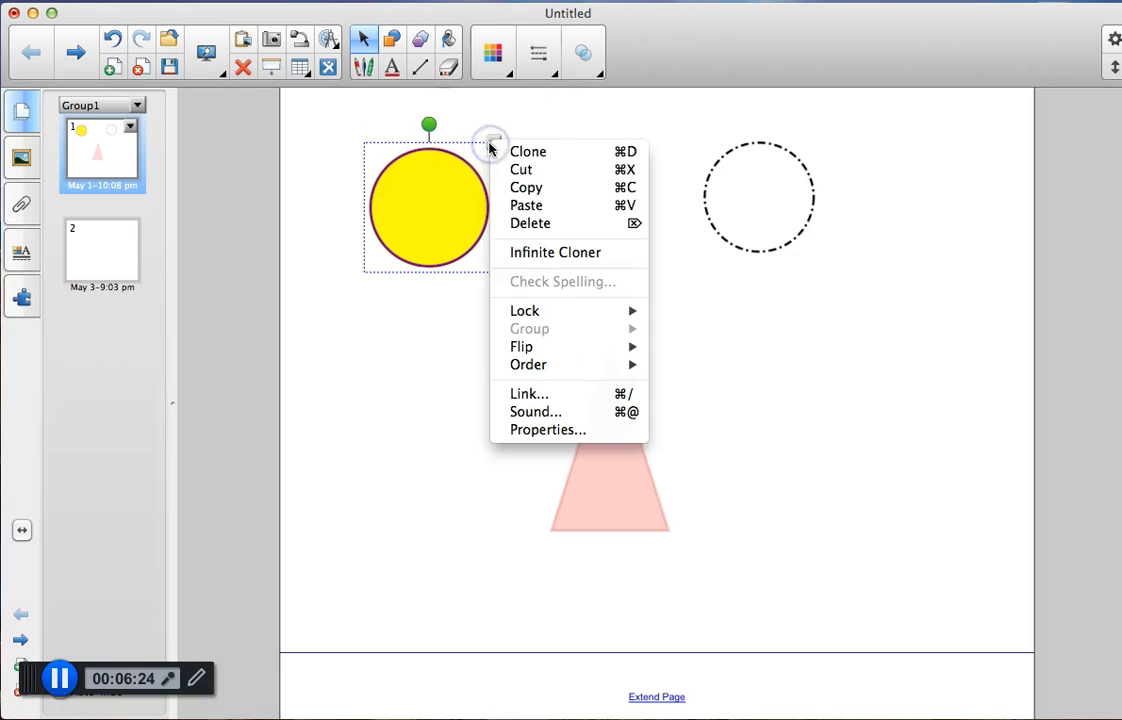
click(566, 253)
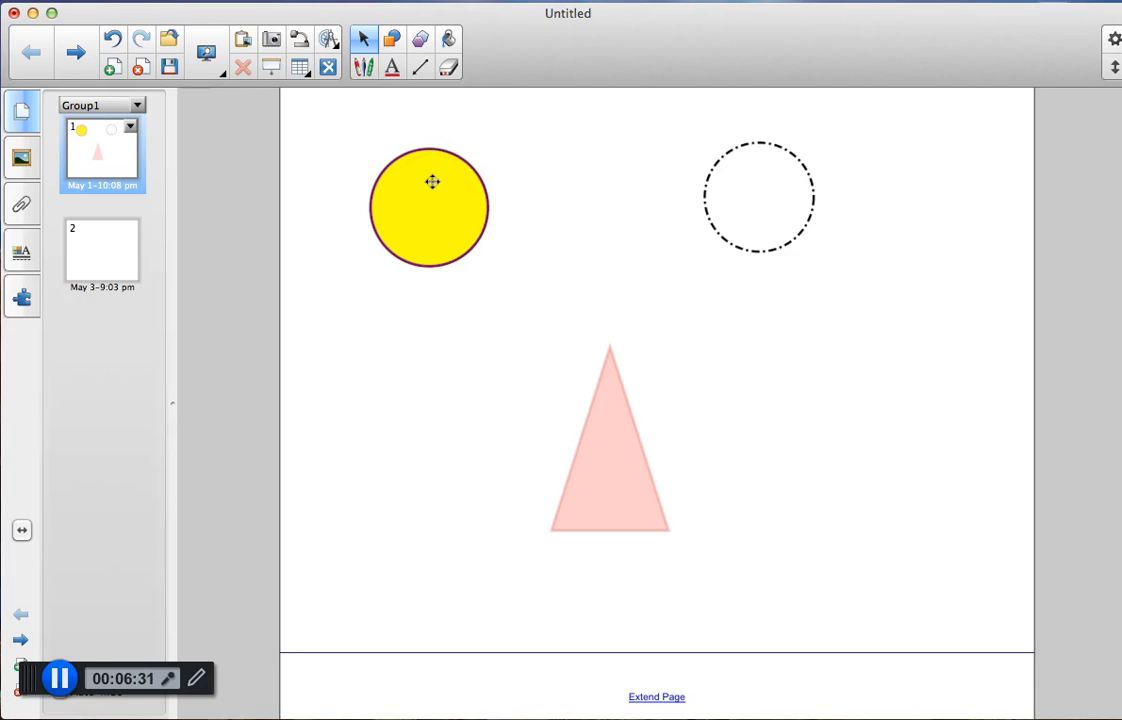
- Pull five copies off the infinitely cloned yellow circle around the page, placing one of them near the page's right edge
drag(425, 181, 623, 233)
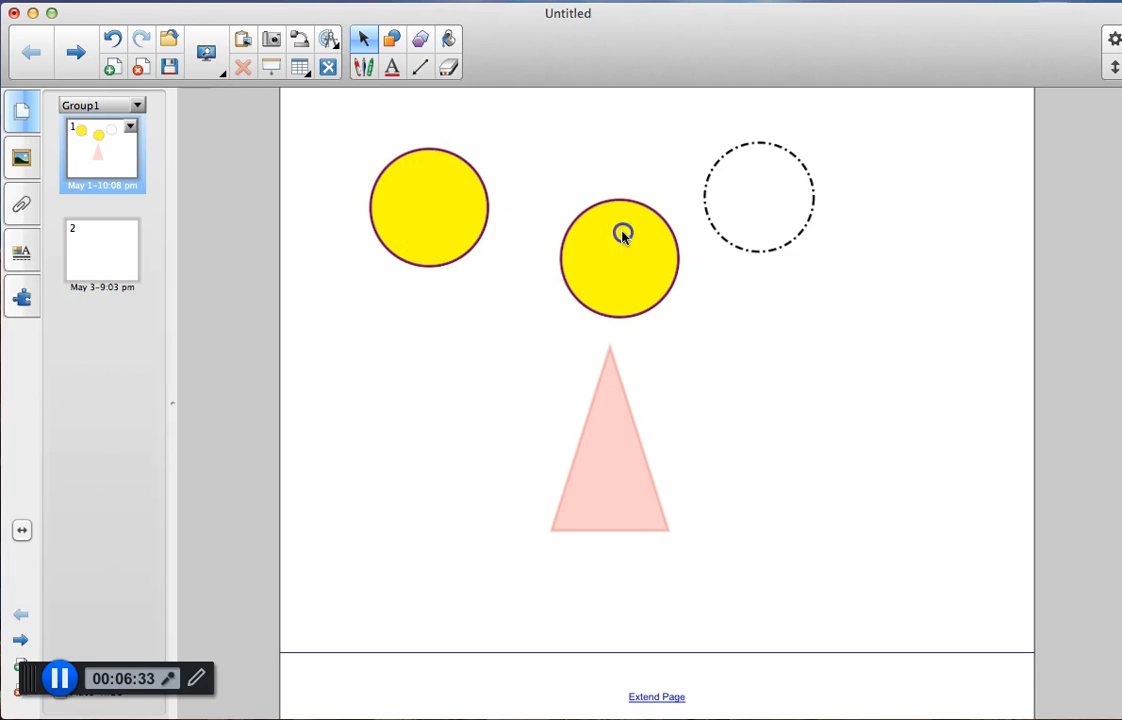
drag(449, 209, 437, 430)
mouse_move(465, 263)
mouse_down()
mouse_move(541, 356)
mouse_move(556, 400)
mouse_up()
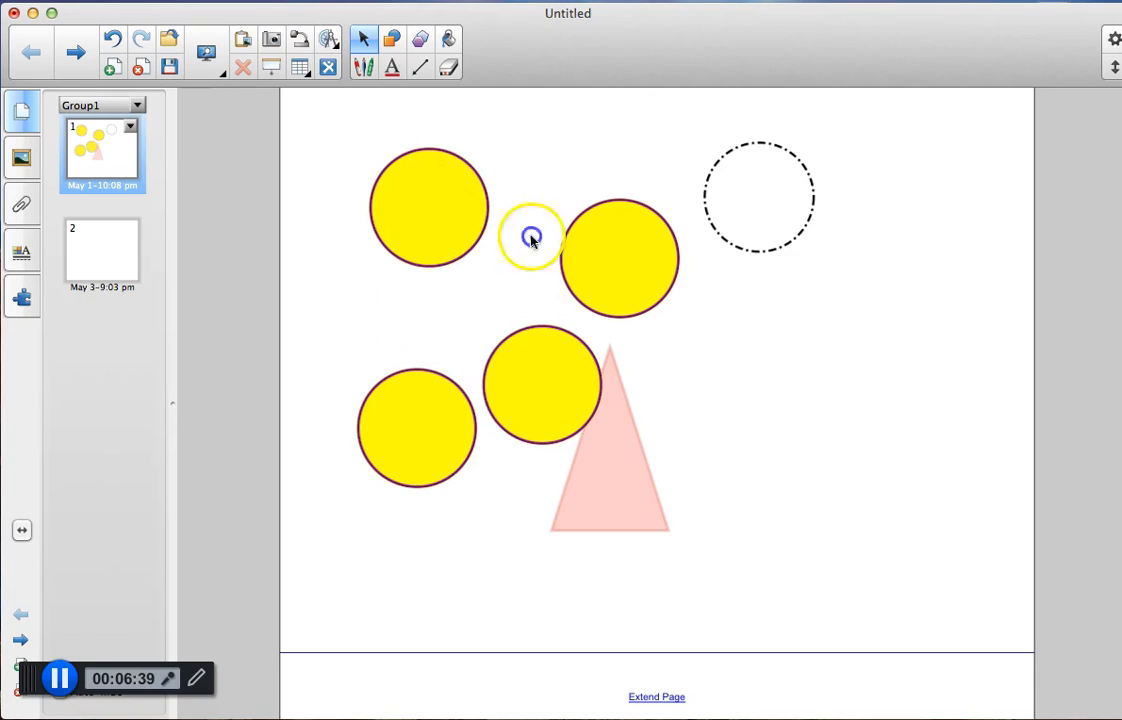
drag(482, 225, 773, 426)
mouse_move(406, 158)
mouse_down()
mouse_move(483, 177)
mouse_move(653, 129)
mouse_up()
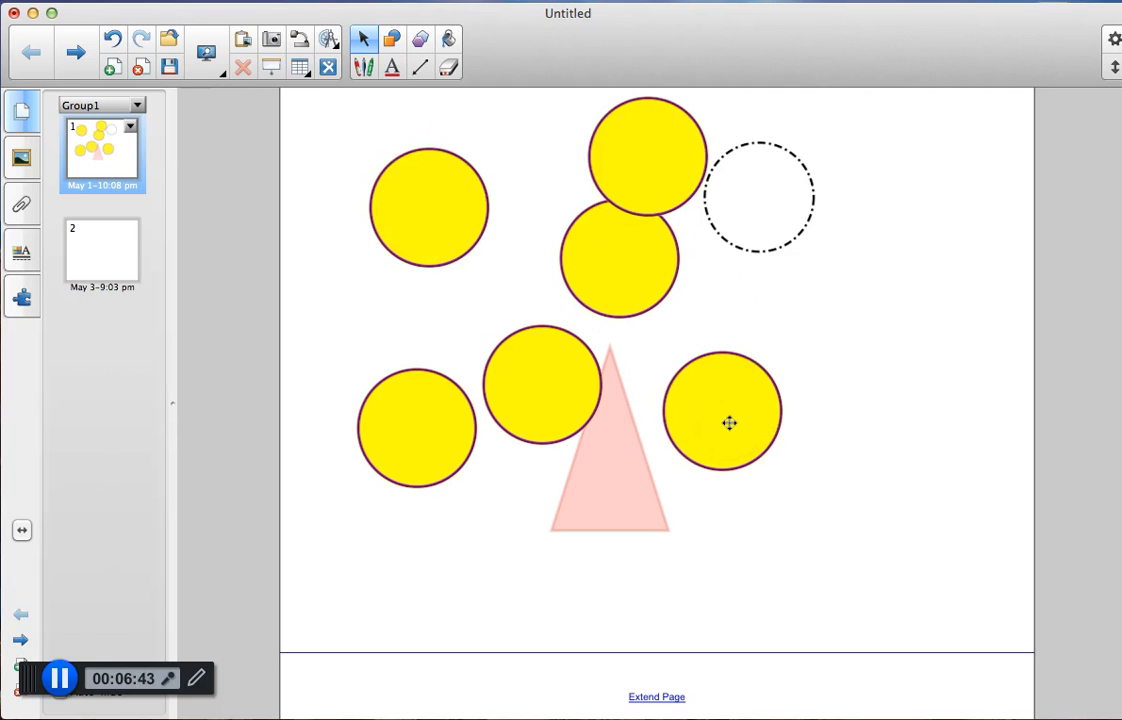
mouse_move(727, 425)
mouse_down()
mouse_move(758, 471)
mouse_move(691, 373)
mouse_move(768, 406)
mouse_move(949, 278)
mouse_move(934, 358)
mouse_move(917, 372)
mouse_up()
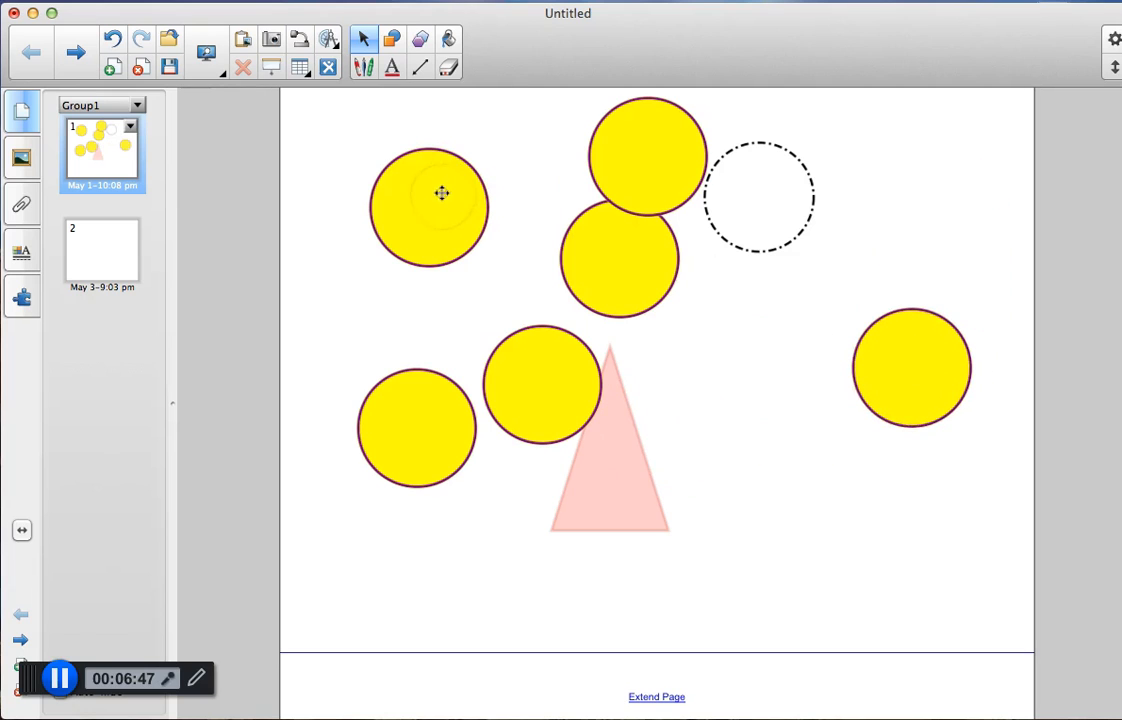
- Pull several more copies off the cloned yellow circle, overlapping them below and to the right of it
drag(440, 193, 443, 388)
drag(441, 243, 491, 368)
mouse_move(458, 198)
mouse_down()
mouse_move(605, 271)
mouse_move(481, 326)
mouse_up()
drag(451, 228, 516, 318)
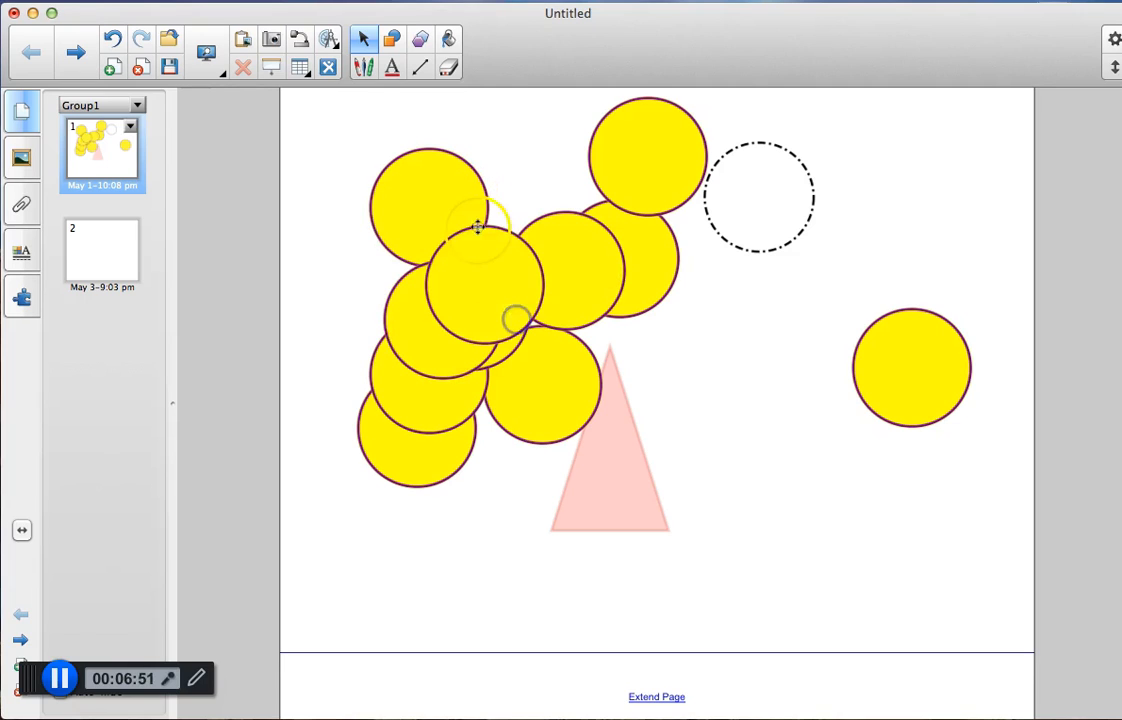
drag(454, 198, 575, 213)
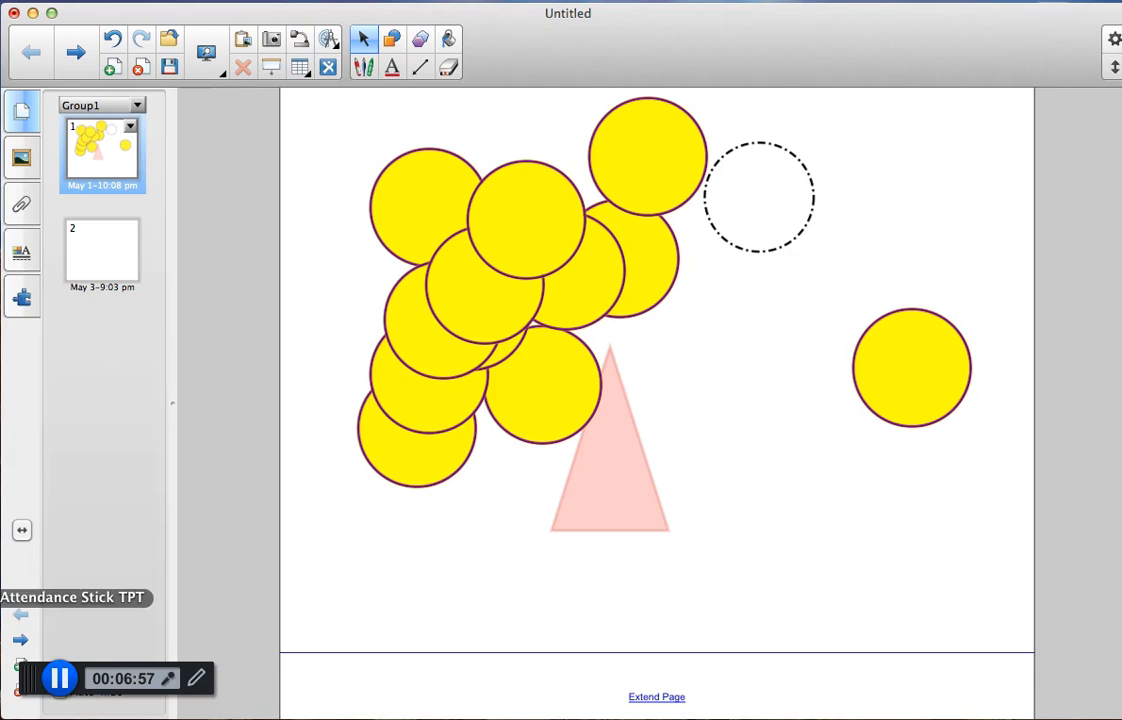
- Switch to the Attendance Stick TPT notebook and place its window over the current one
click(20, 597)
drag(846, 356, 671, 5)
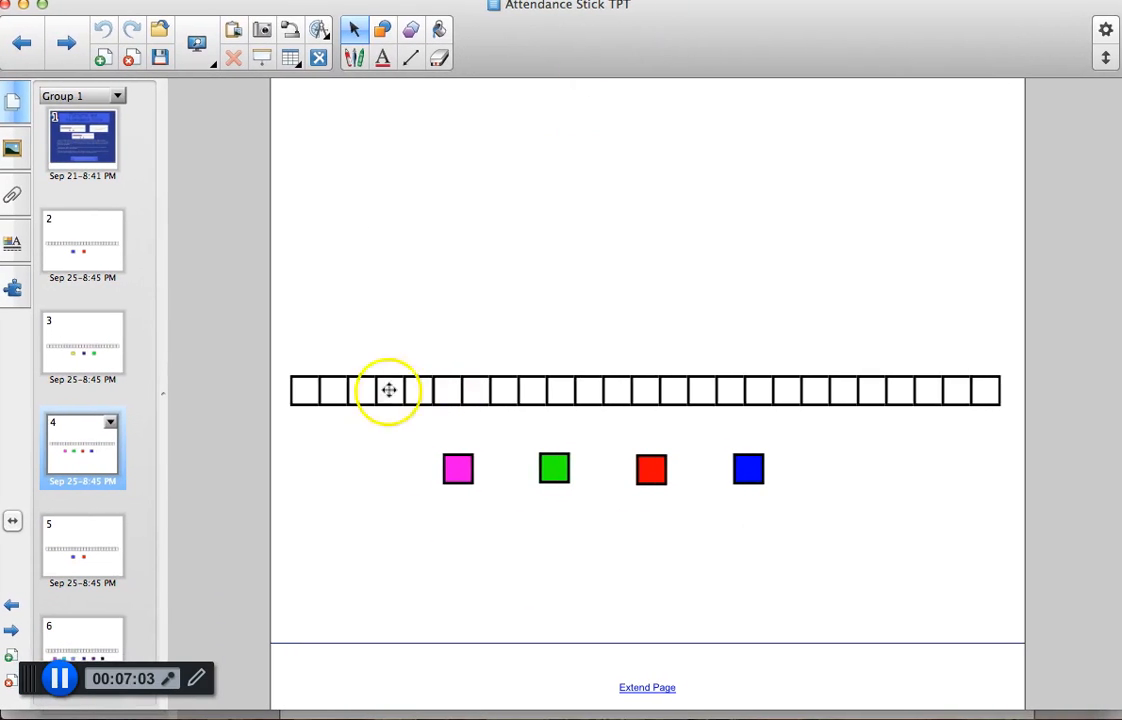
- Inspect the empty white squares of the attendance stick on page 4 for their lock status
drag(291, 370, 1010, 420)
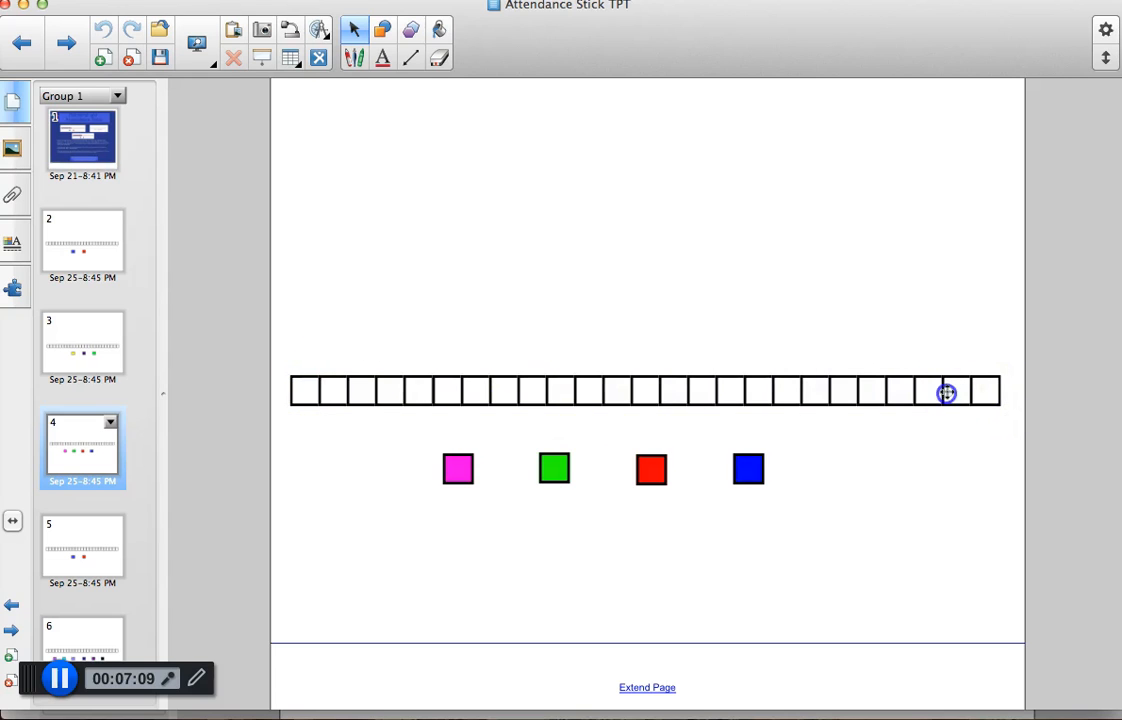
drag(980, 381, 630, 378)
click(559, 379)
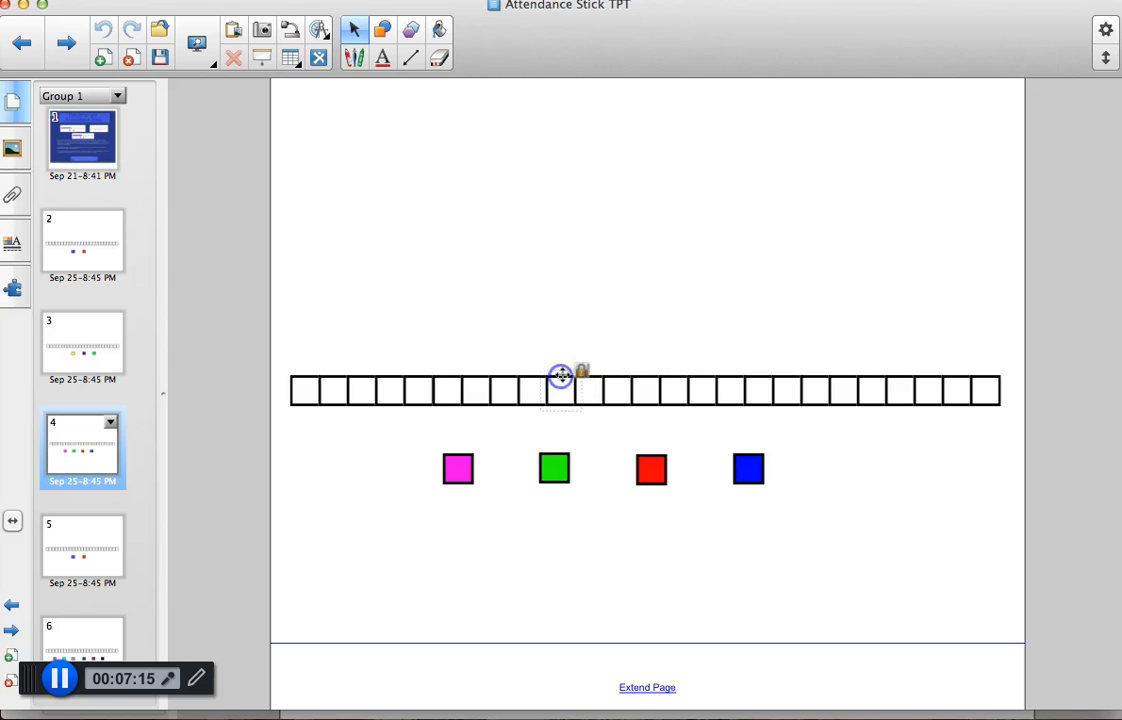
click(640, 329)
- Inspect the pink, green, red and blue squares below the attendance stick for the Infinite Cloner setting
click(447, 469)
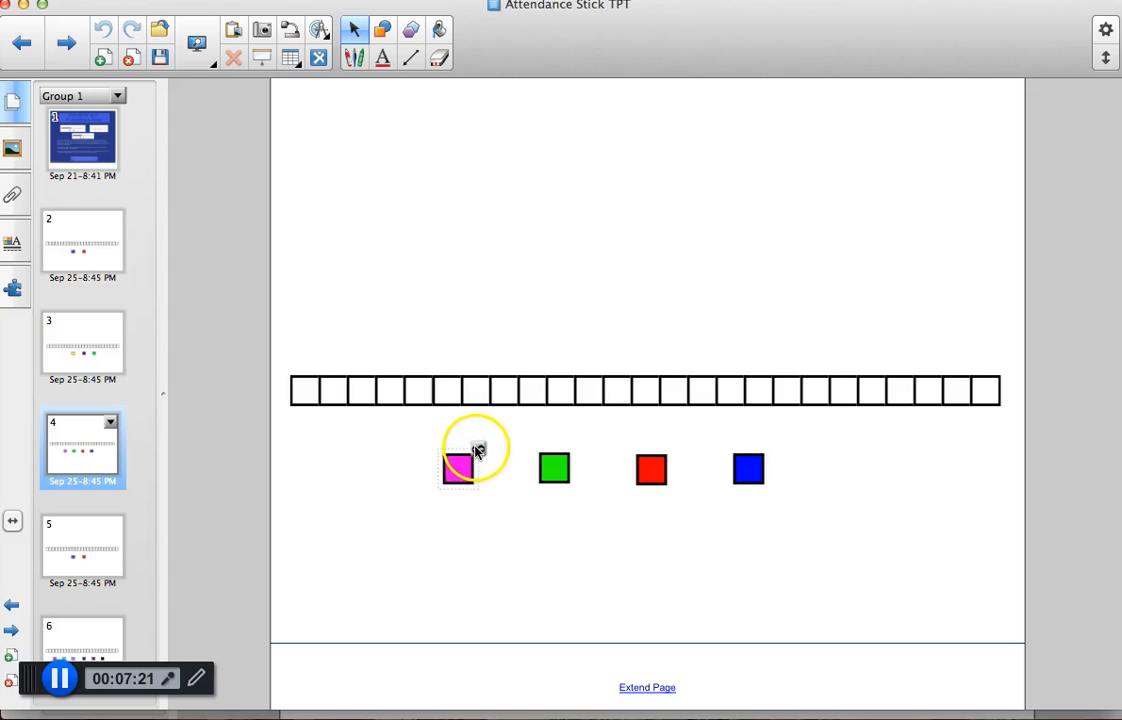
click(552, 466)
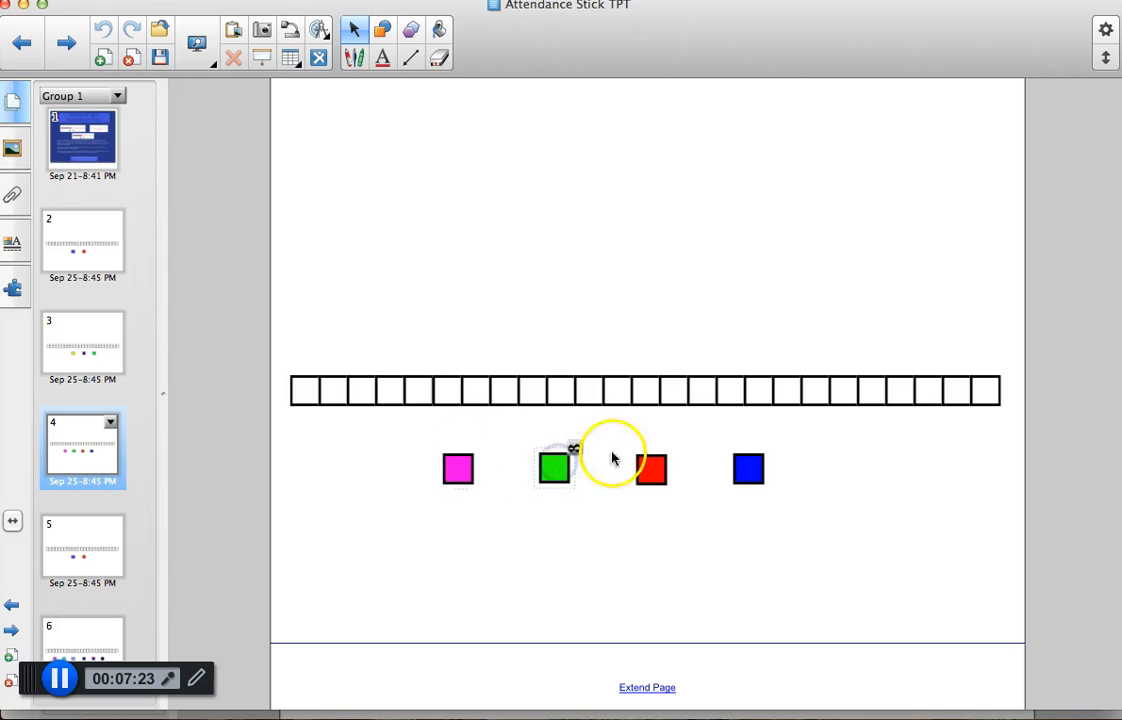
click(660, 460)
click(746, 467)
click(803, 483)
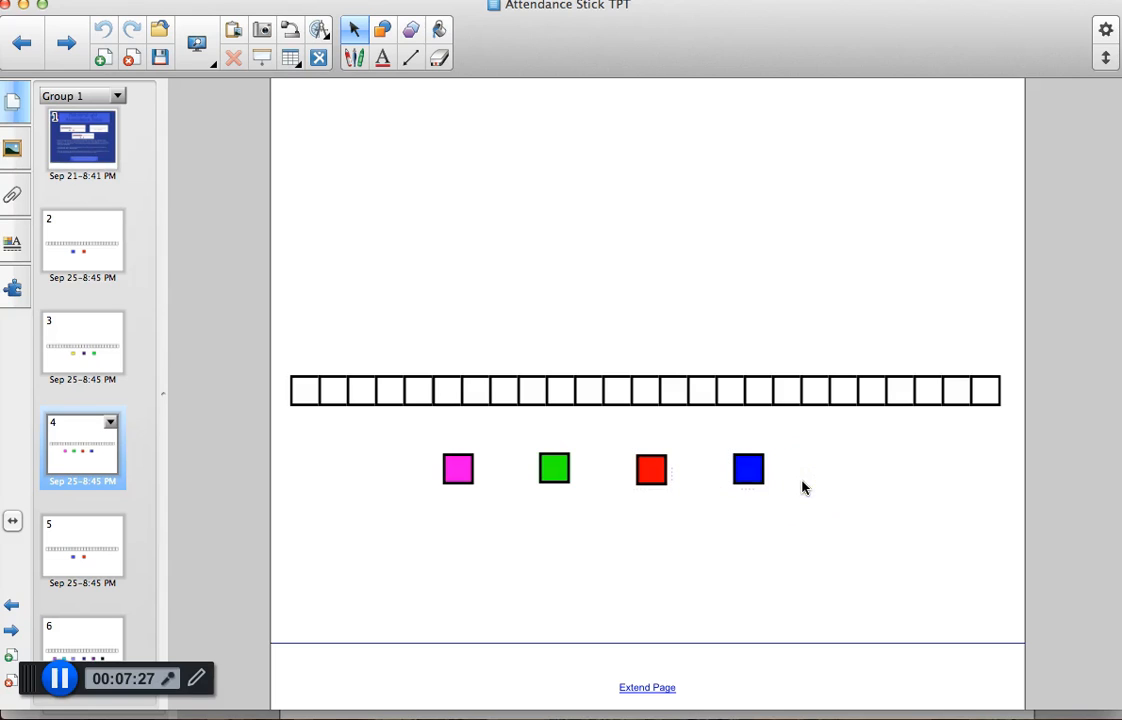
click(458, 467)
click(876, 506)
click(754, 462)
click(661, 427)
- Fill the first three boxes of the attendance stick with cloned squares in the order pink, pink, green
click(462, 470)
drag(415, 446, 292, 385)
click(449, 455)
drag(448, 455, 330, 382)
drag(553, 467, 360, 388)
- Continue the pink, pink, green pattern with cloned squares through the ninth box of the attendance stick
drag(458, 468, 418, 388)
click(451, 465)
drag(555, 468, 437, 383)
drag(458, 467, 515, 390)
click(445, 388)
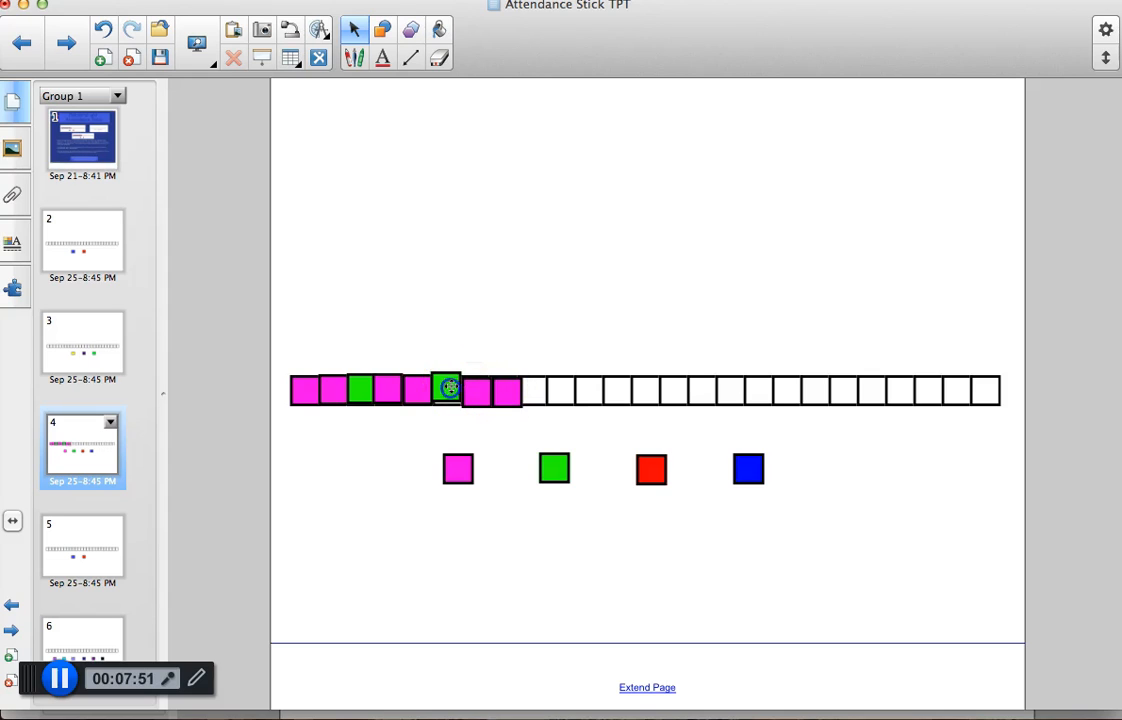
drag(553, 466, 532, 359)
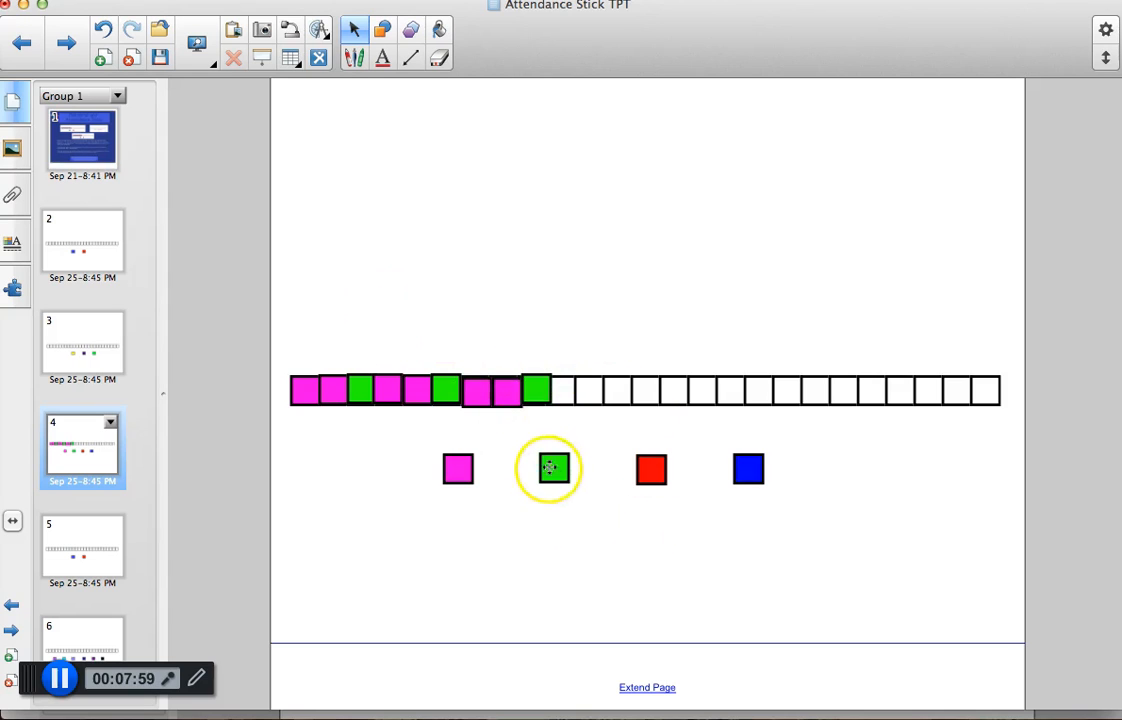
click(746, 468)
- Go to page 5 and fill the first four boxes with cloned squares alternating blue, red, blue, red
click(76, 551)
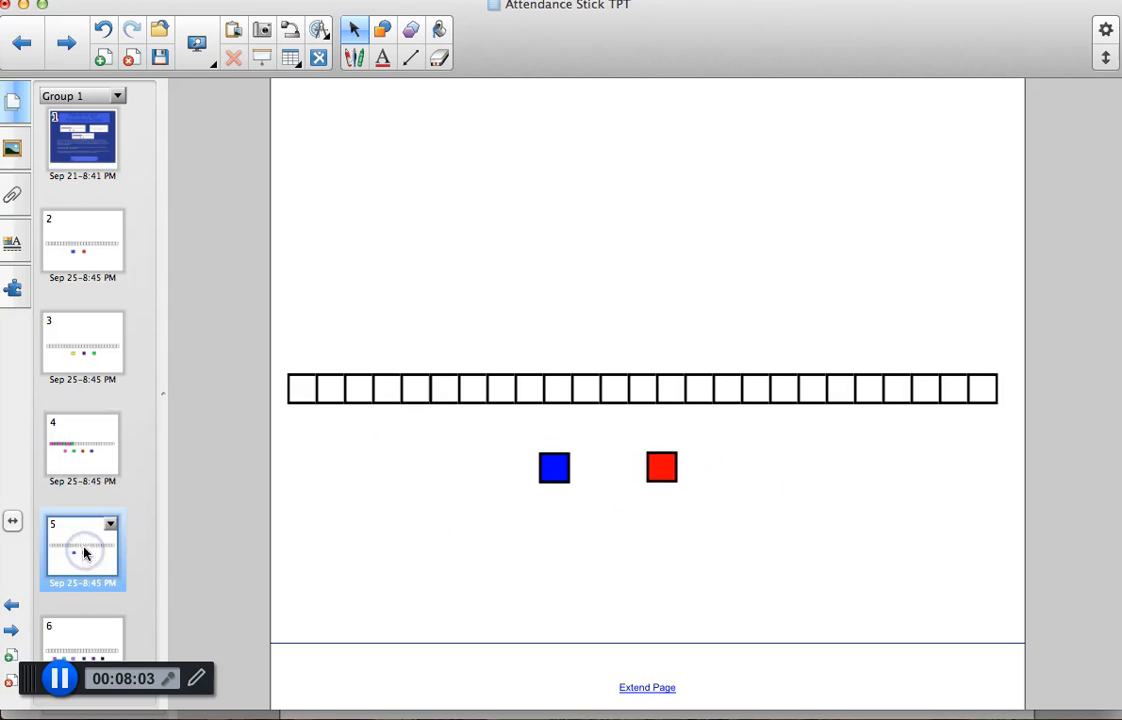
drag(551, 466, 292, 387)
drag(660, 470, 318, 395)
drag(555, 466, 354, 394)
drag(659, 467, 377, 388)
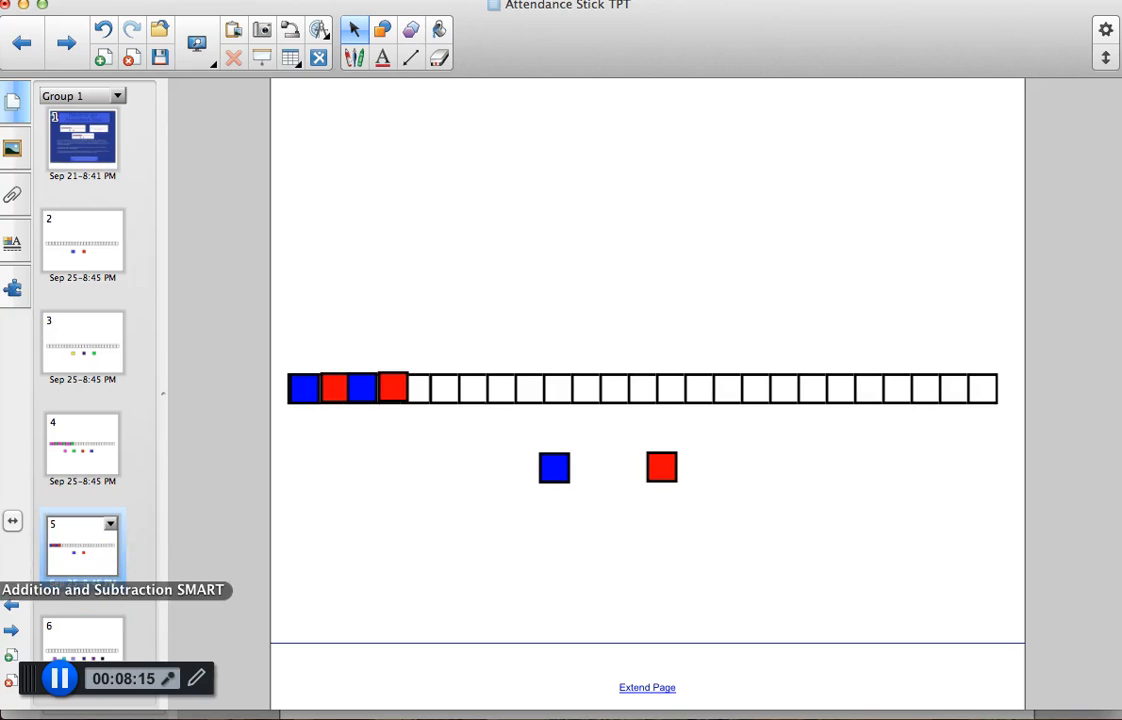
- Switch to the Addition and Subtraction SMART notebook and inspect the number sentence, fishbowl and large goldfish for locking or Infinite Cloner
click(8, 590)
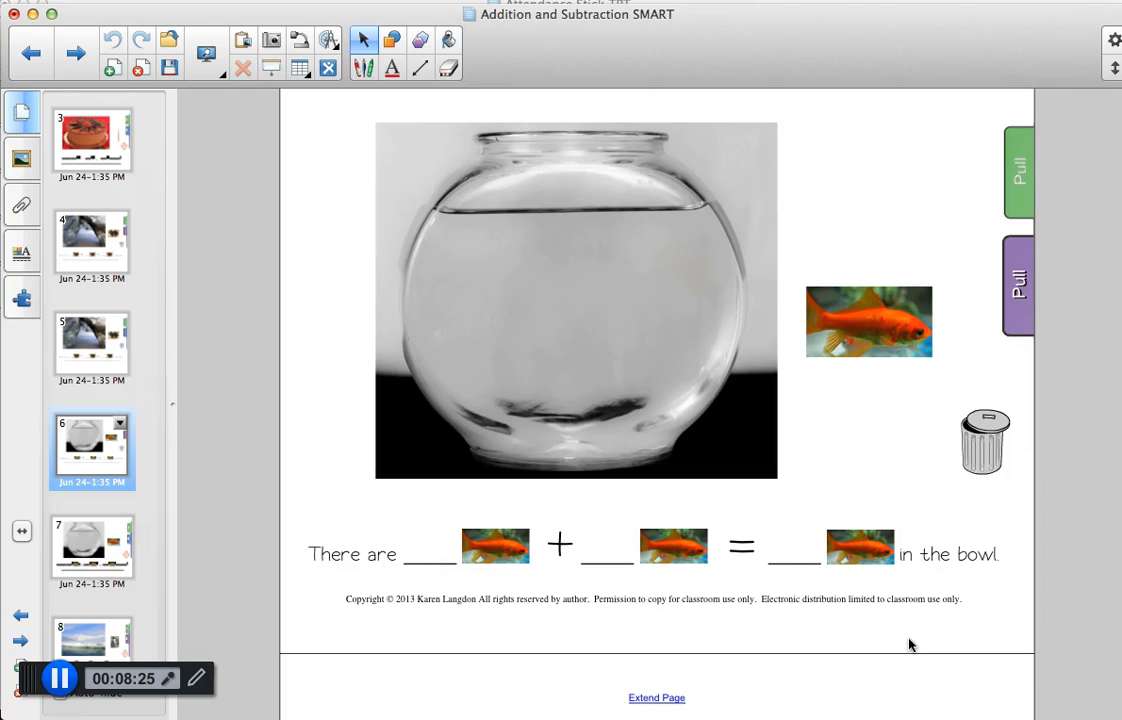
click(329, 555)
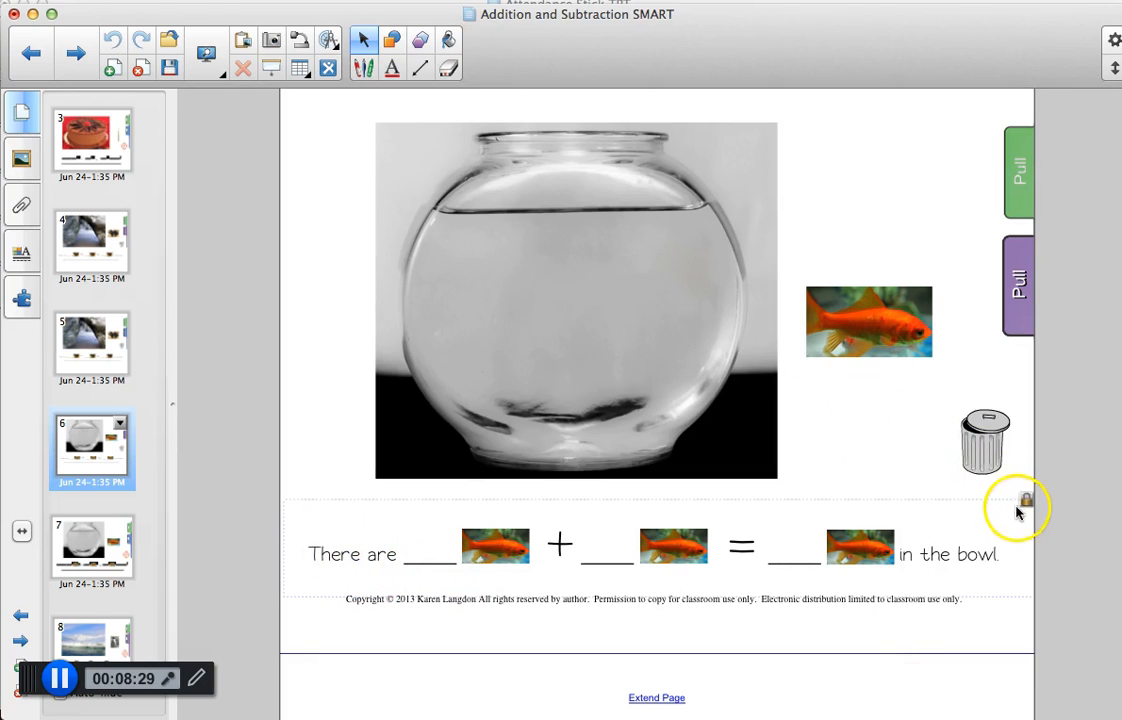
click(873, 555)
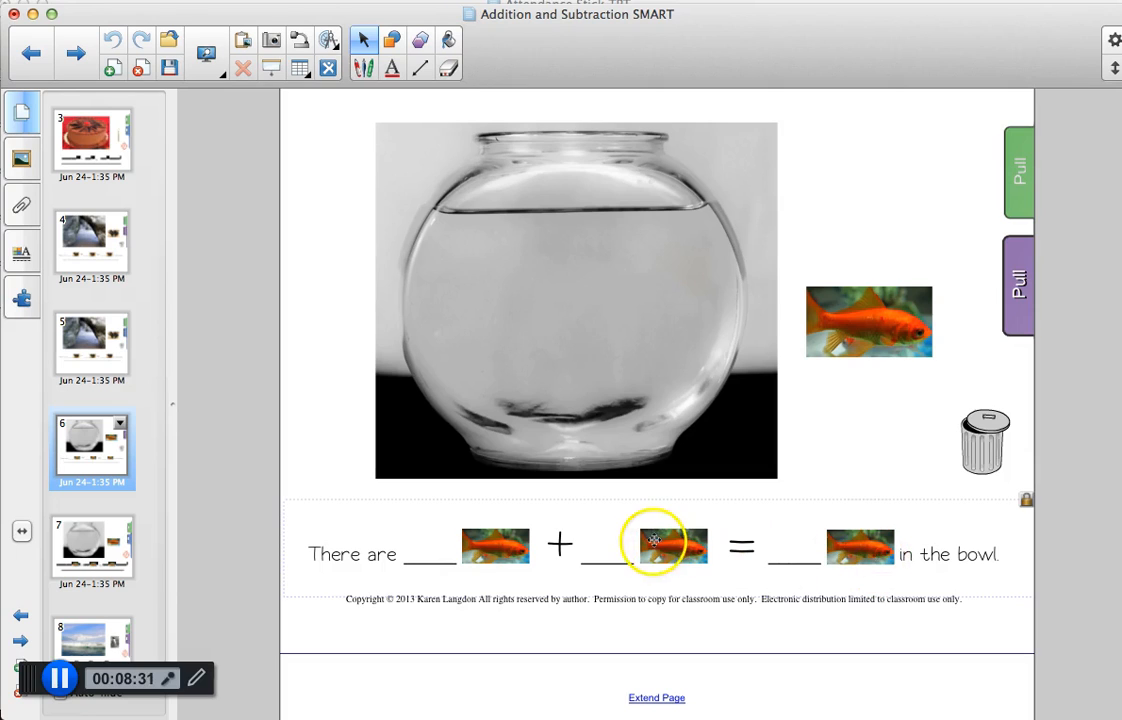
click(483, 548)
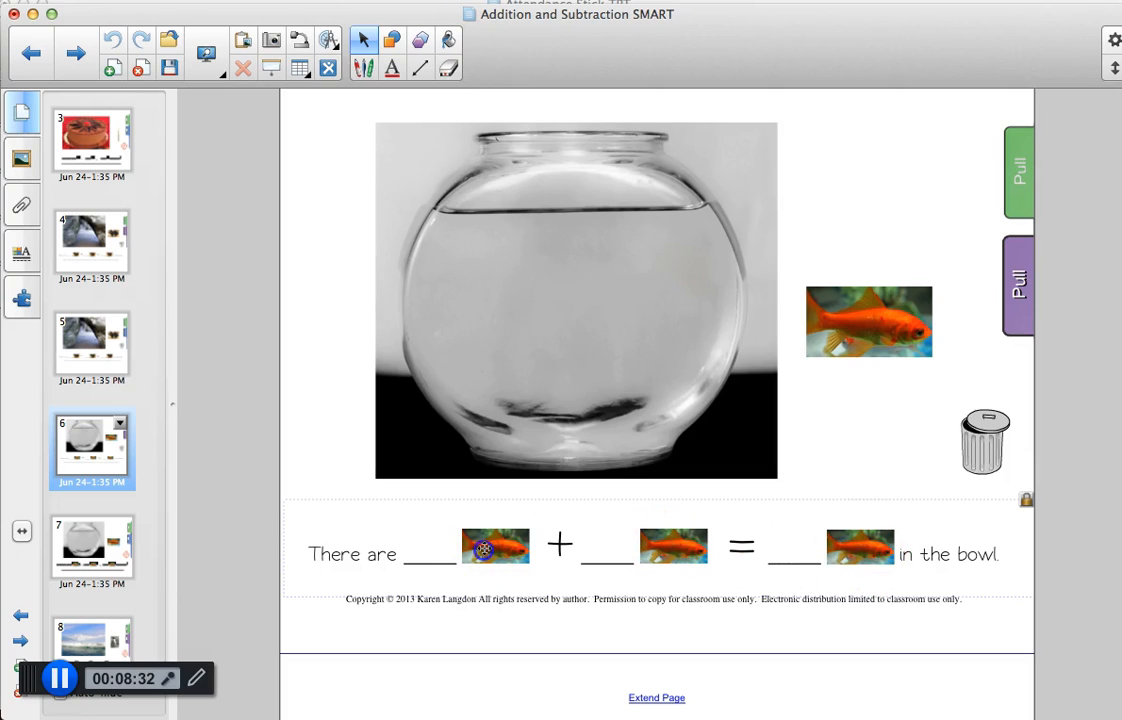
click(534, 174)
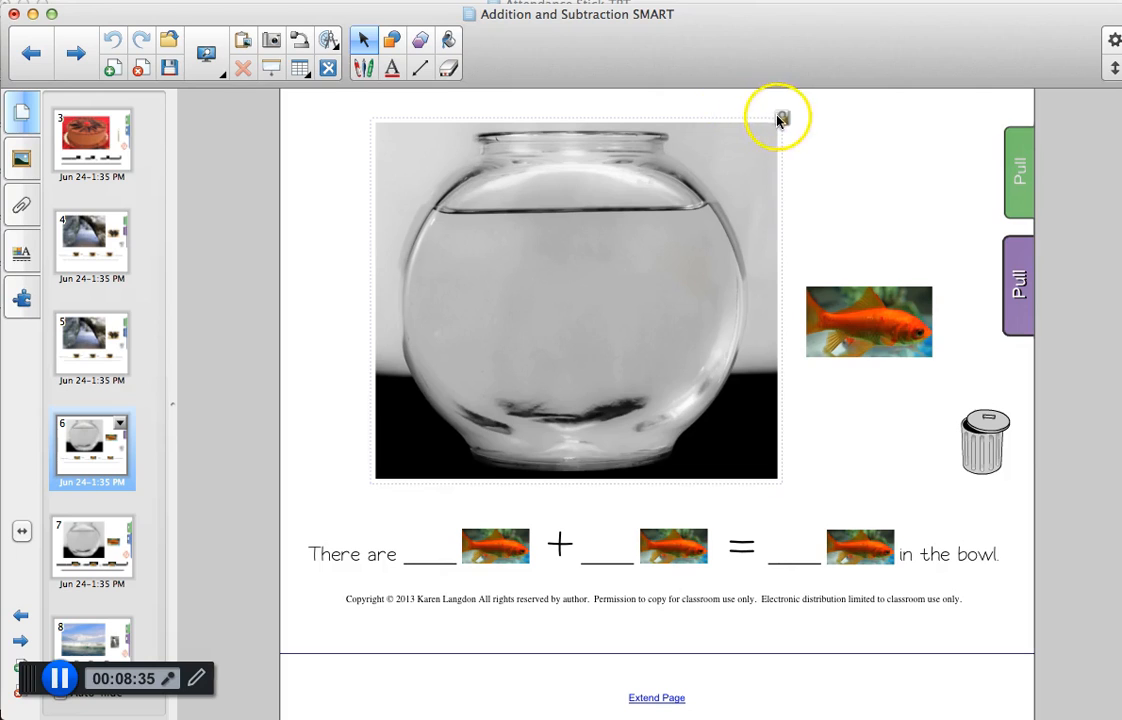
click(853, 199)
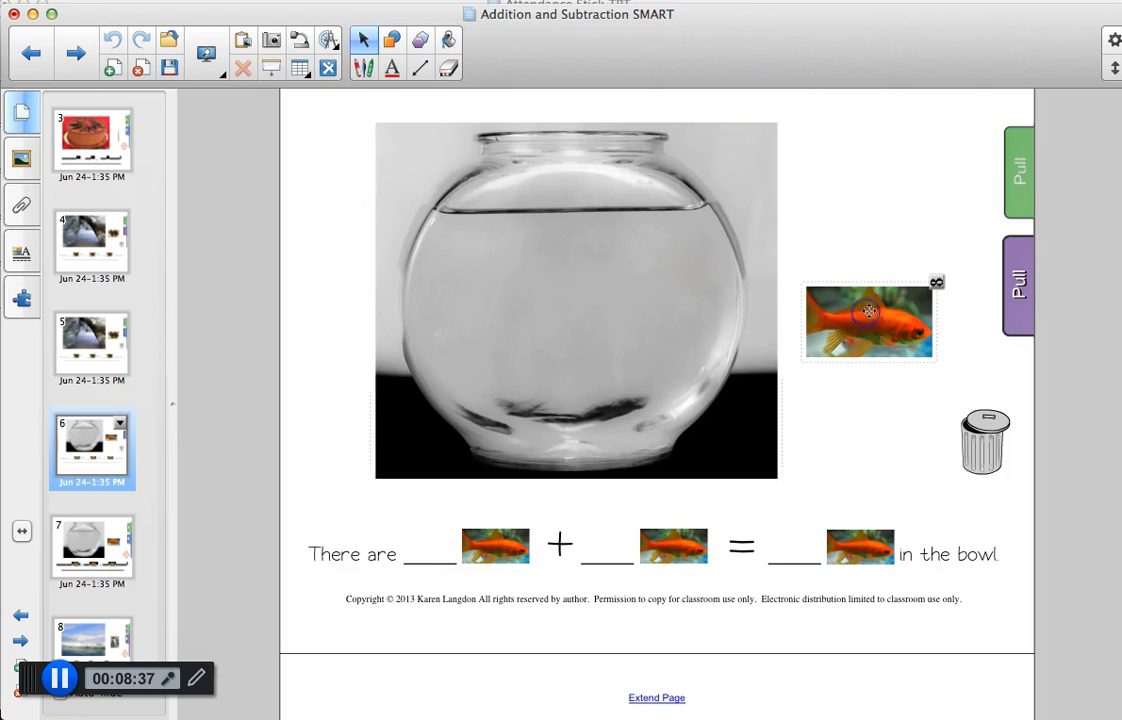